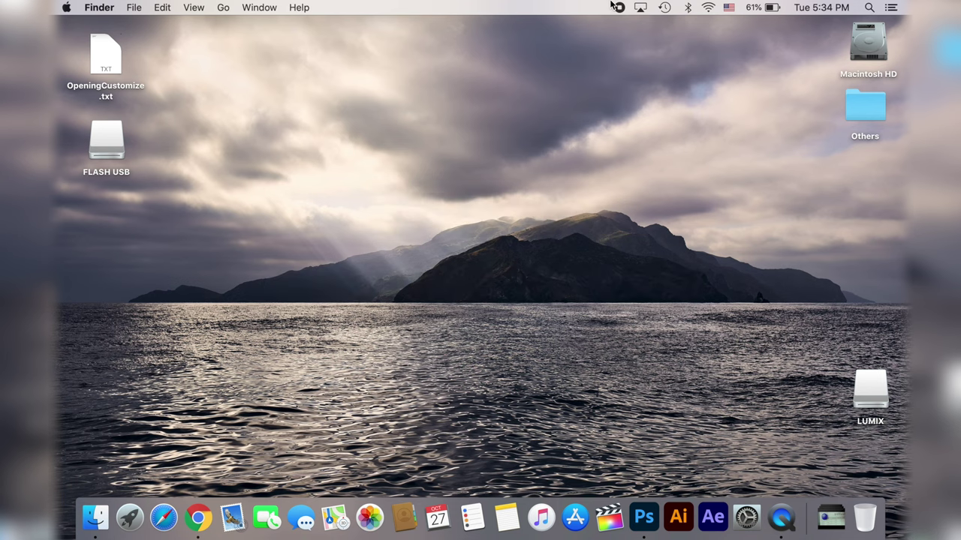
Step: Launch Disk Utility from Spotlight and select the FLASH USB drive
left_click(869, 7)
type("disk")
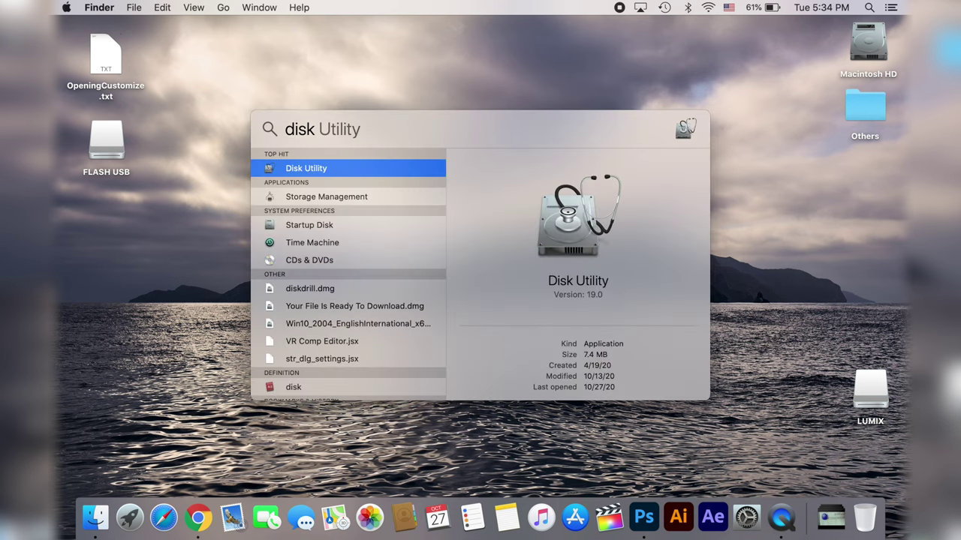
key("Return")
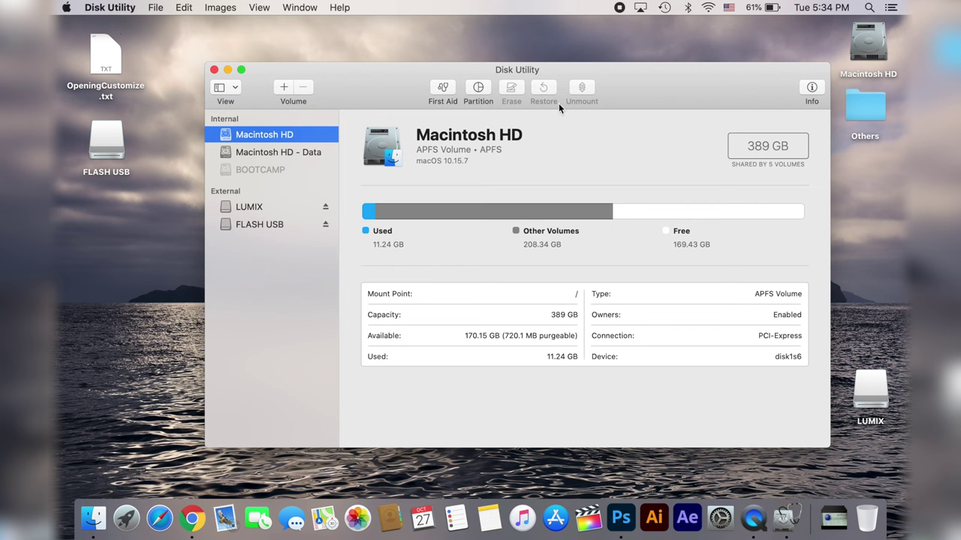
left_click(252, 225)
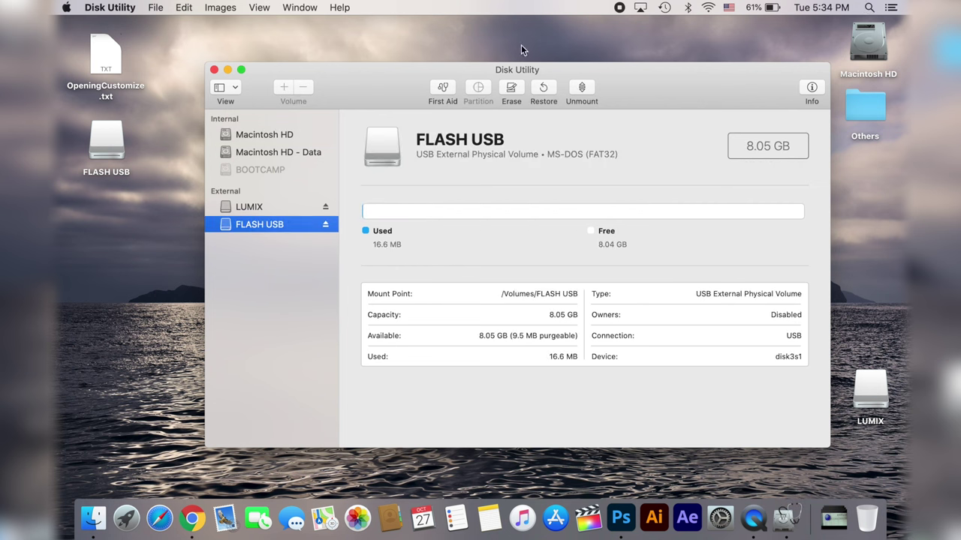
Step: Erase FLASH USB with the MS-DOS (FAT) format, then close Disk Utility
left_click(511, 88)
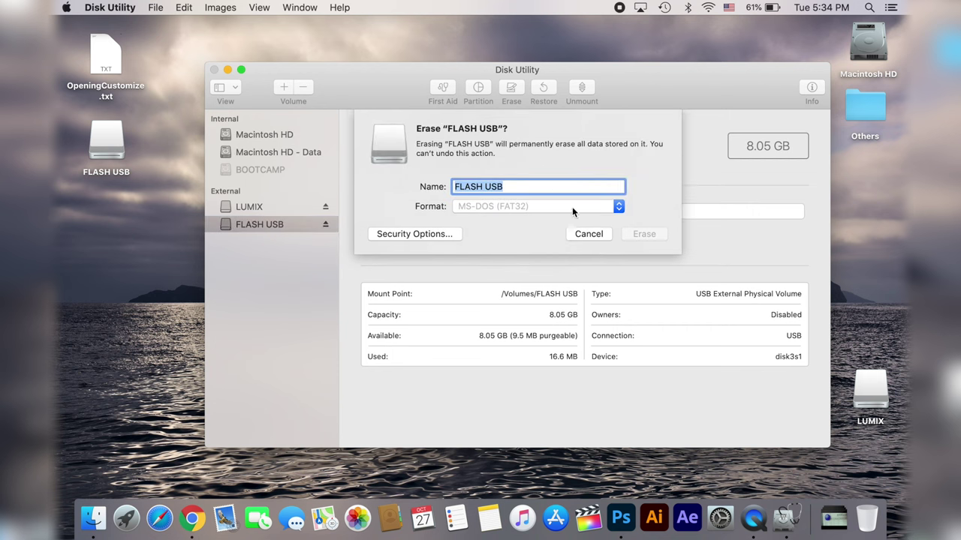
left_click(598, 210)
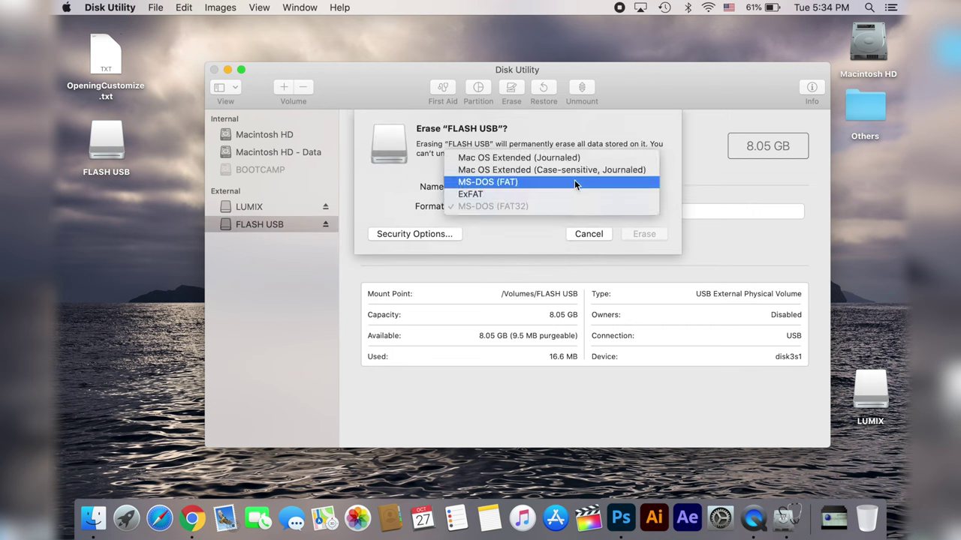
left_click(574, 180)
left_click(610, 210)
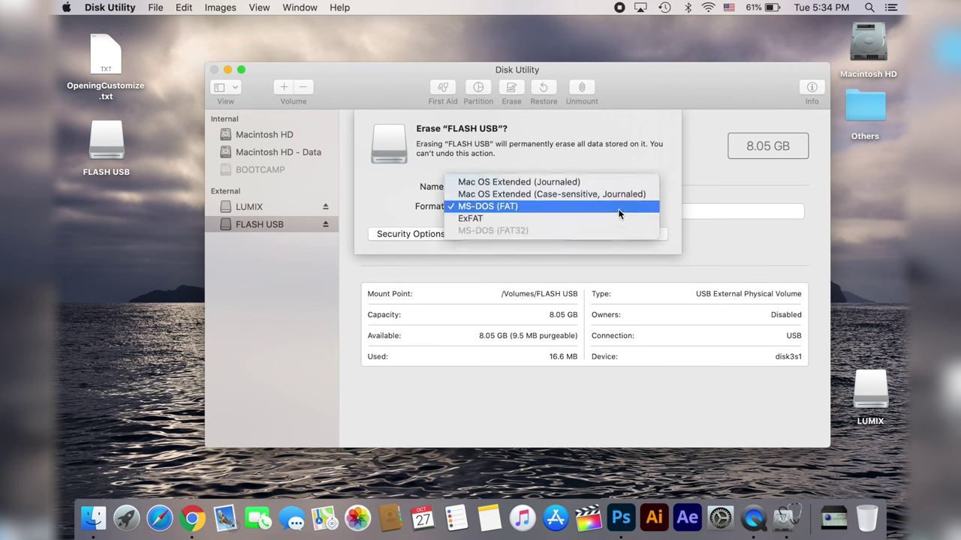
left_click(523, 205)
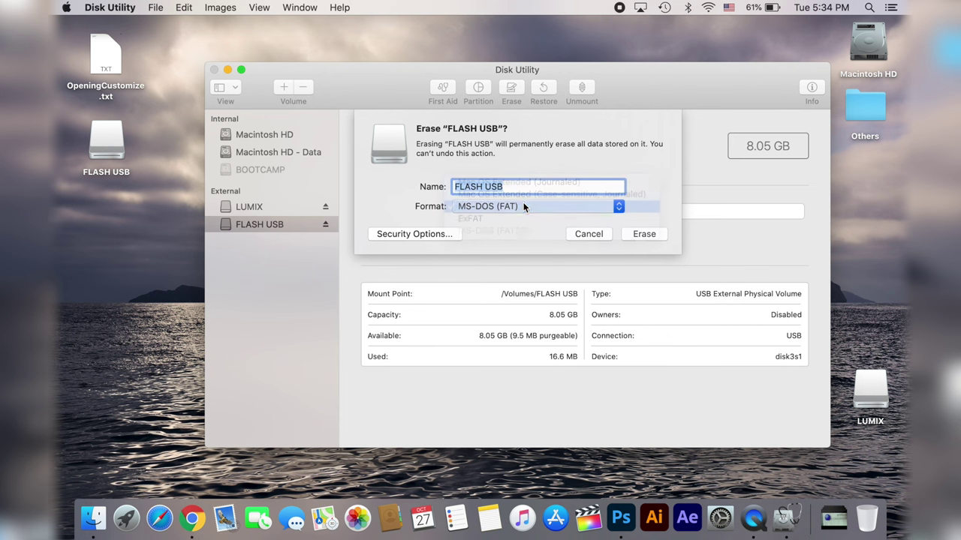
left_click(643, 234)
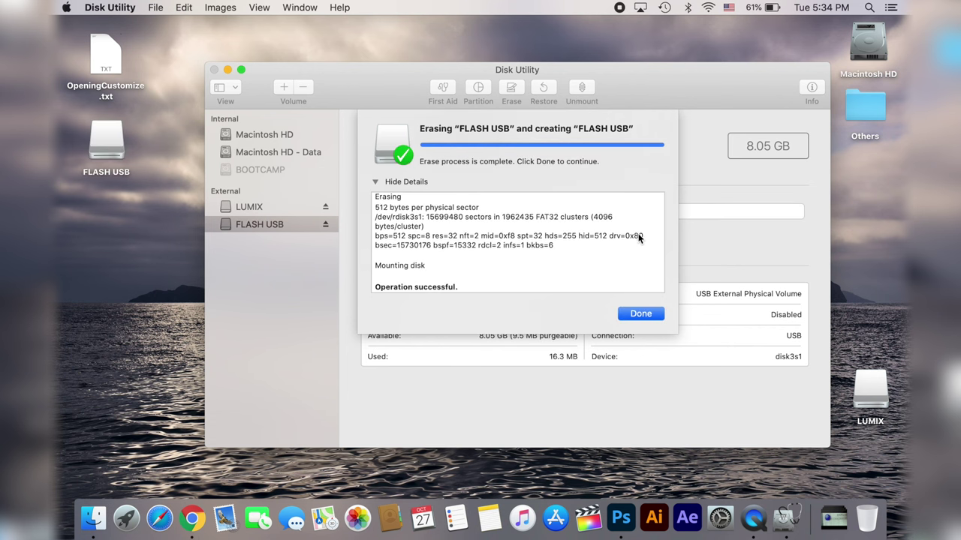
left_click(644, 314)
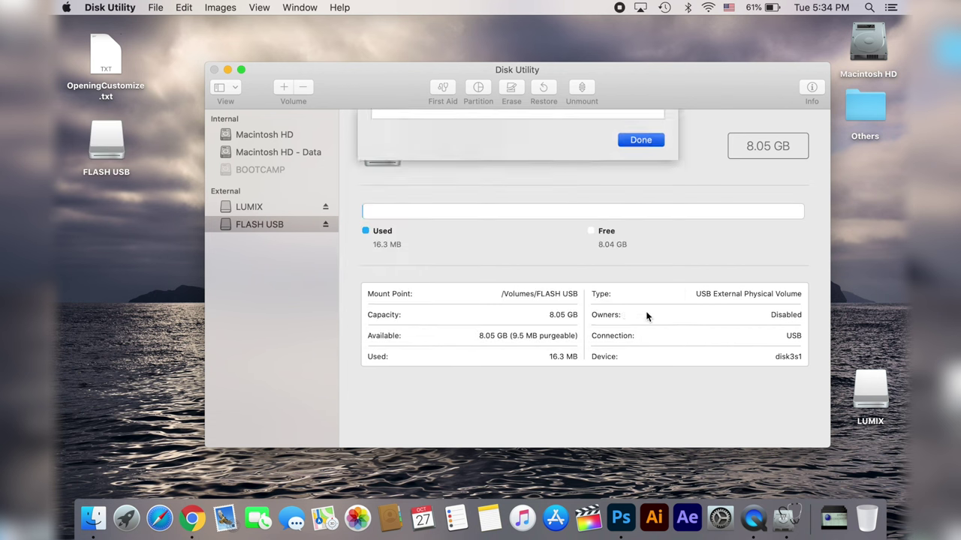
left_click(215, 69)
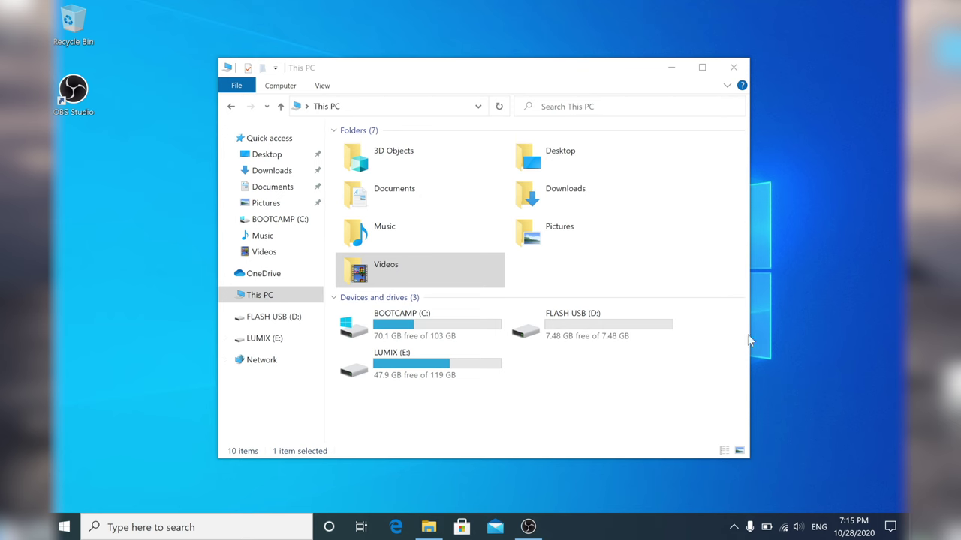
Step: Quick-format FLASH USB (D:) in This PC as FAT32 and confirm the data-loss warning
left_click(700, 409)
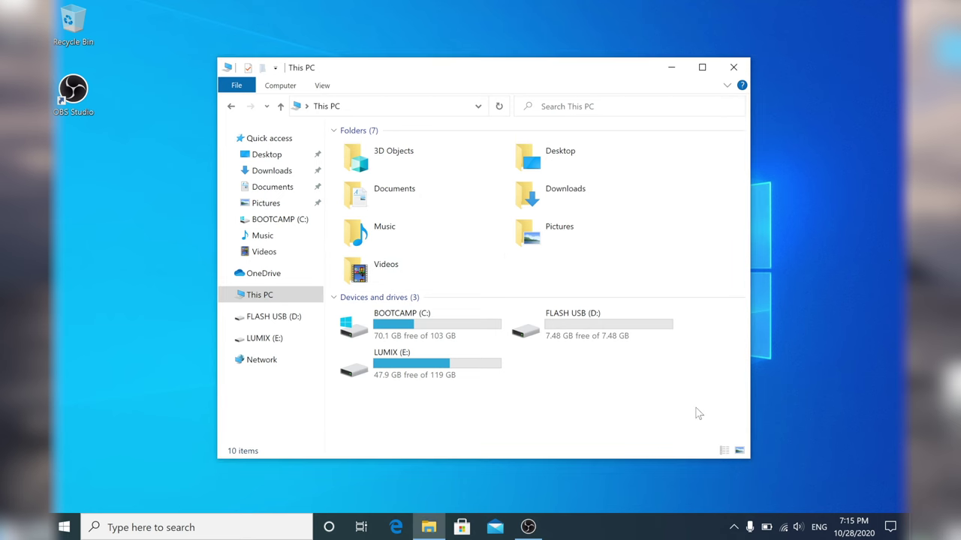
right_click(542, 328)
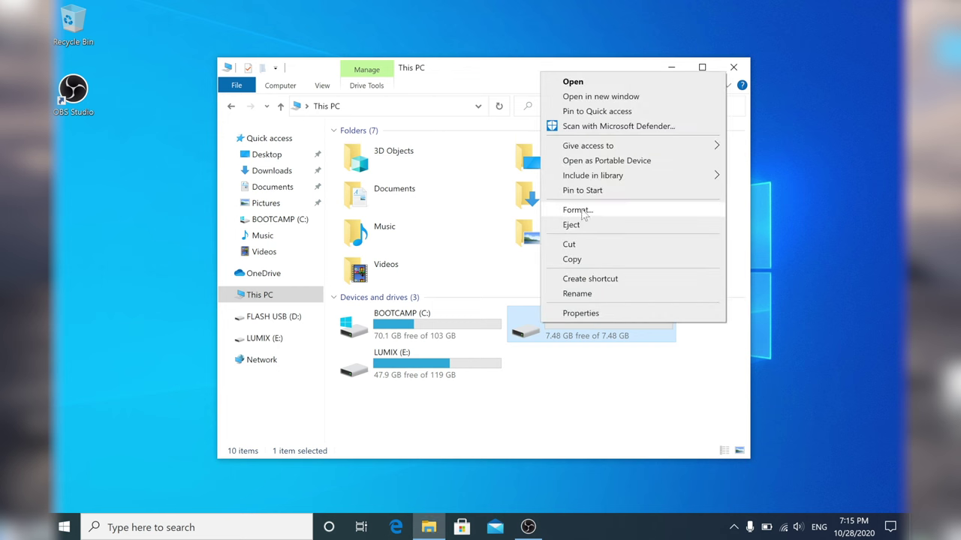
left_click(584, 214)
left_click(379, 265)
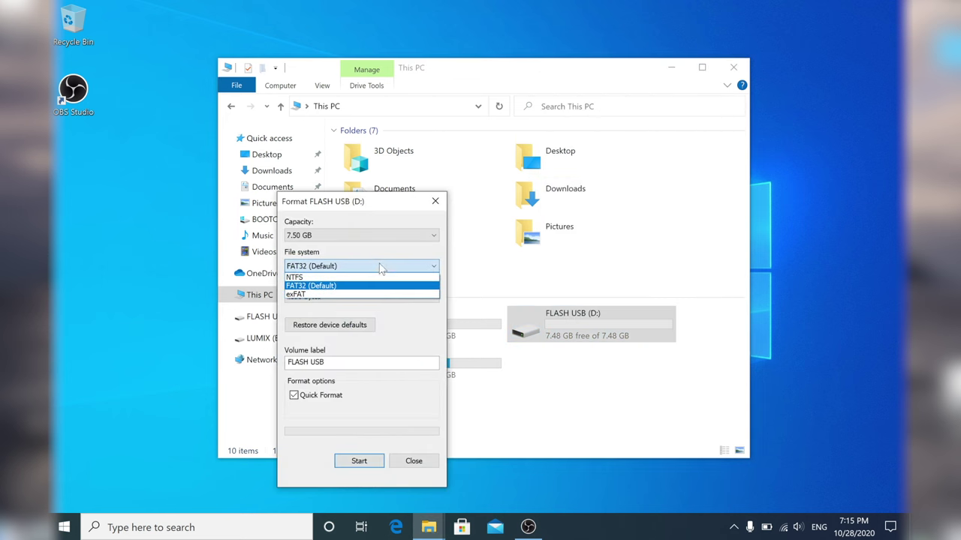
left_click(368, 286)
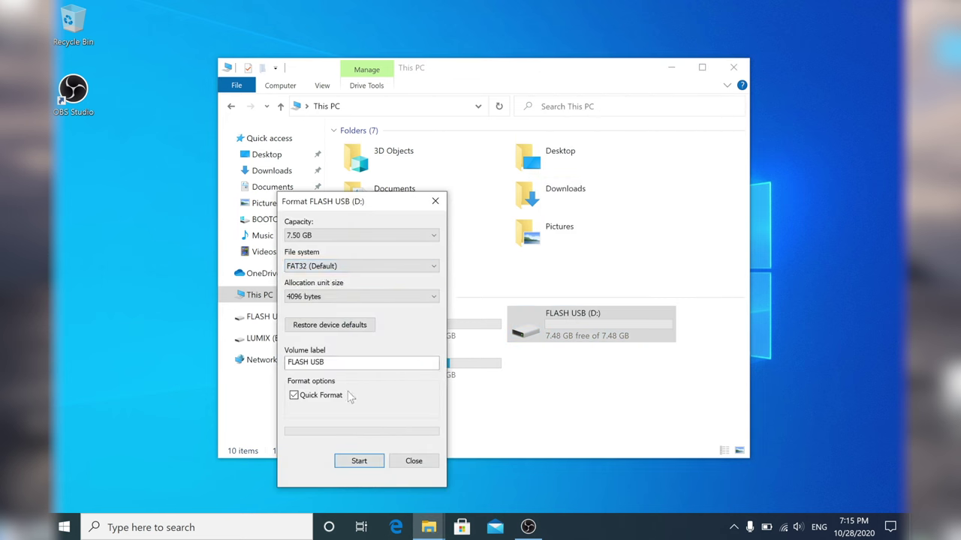
left_click(358, 460)
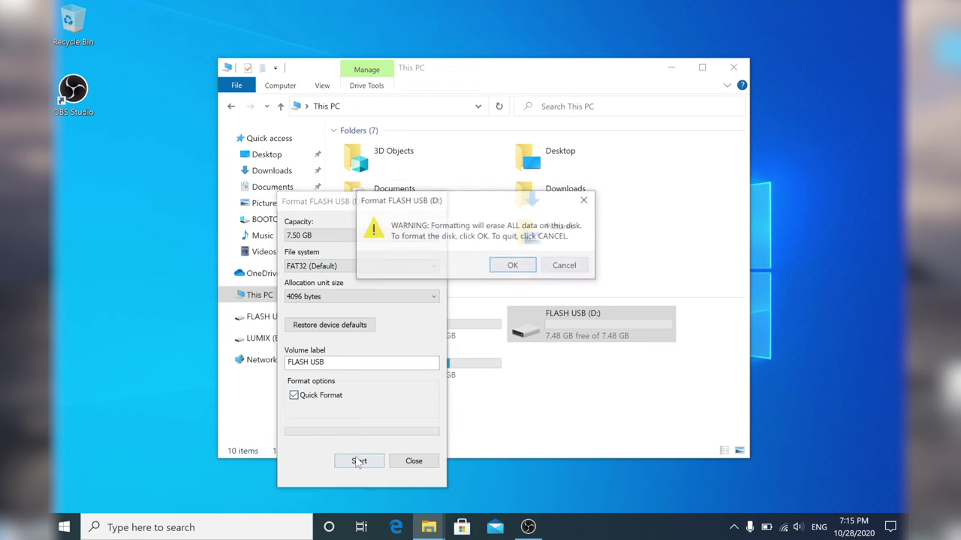
left_click(521, 270)
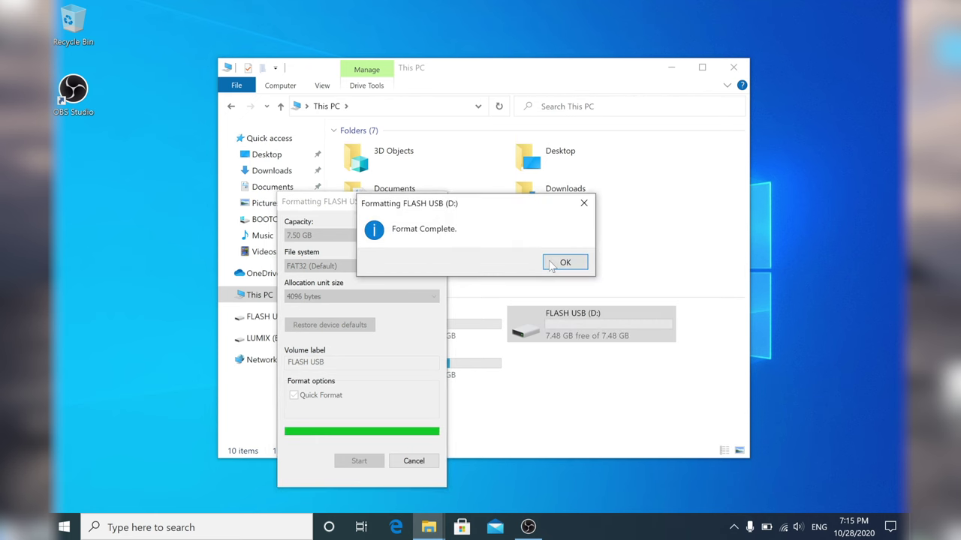
left_click(553, 265)
Step: Close the Format window to reveal the desktop with image1.bmp and the Kenwood folder
left_click(411, 462)
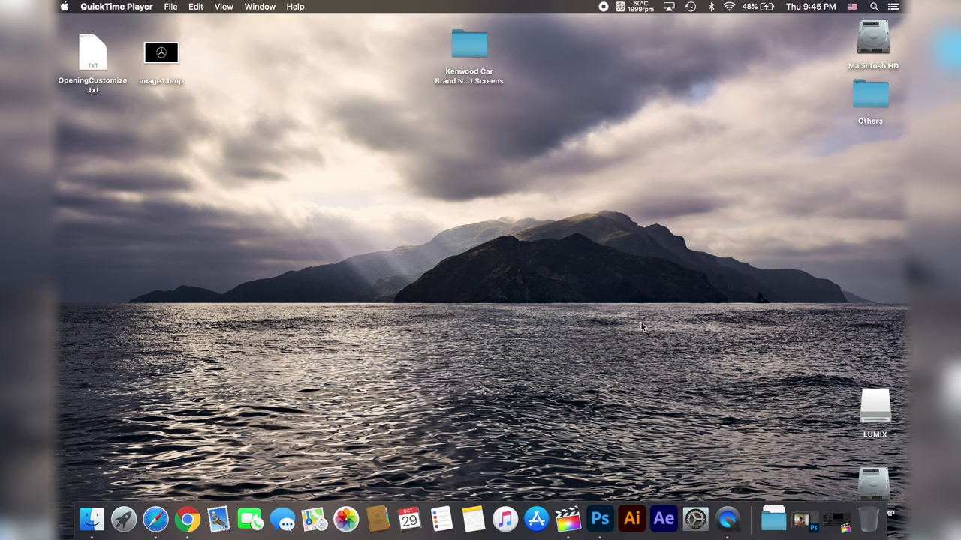
Step: Preview the Chevrolet boot image in the Kenwood boot screens folder, then go back
double_click(471, 45)
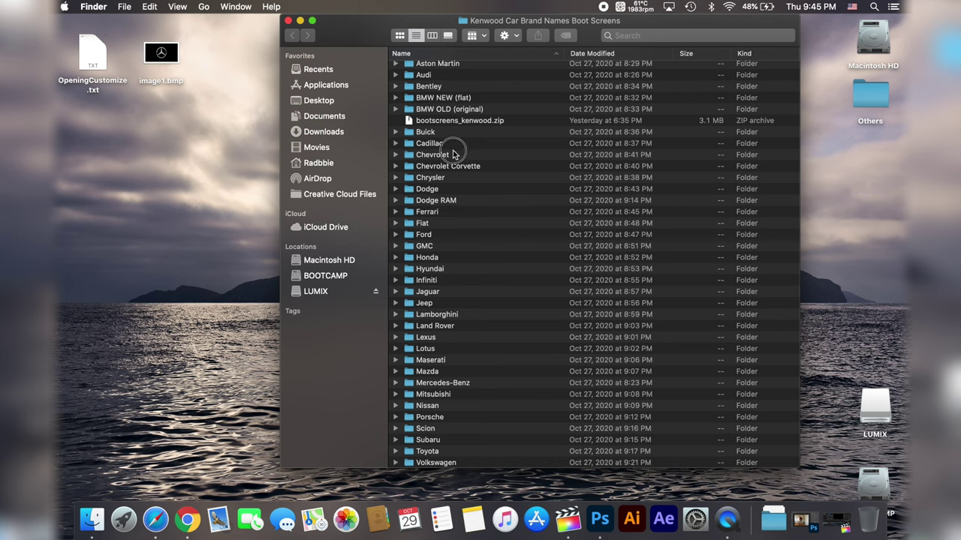
double_click(455, 155)
double_click(450, 68)
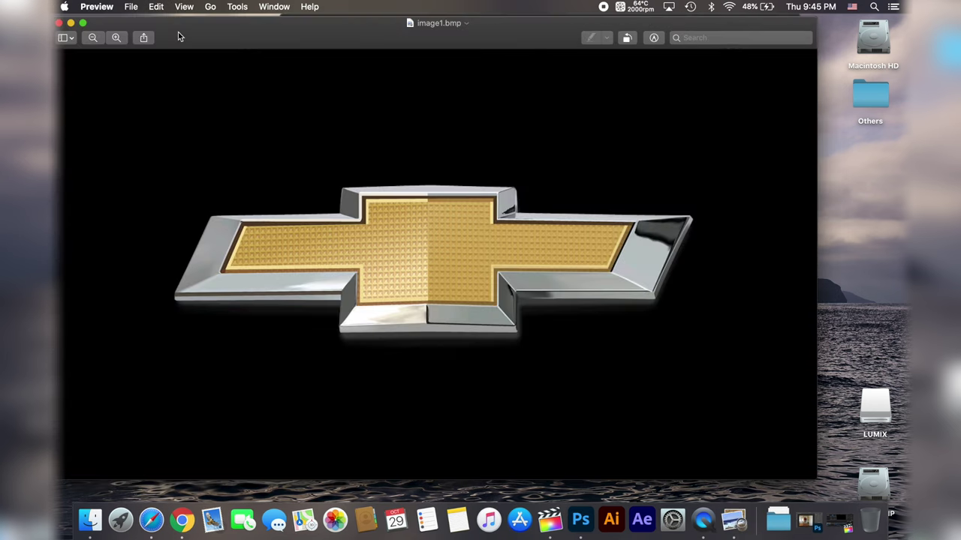
left_click(66, 21)
left_click(292, 35)
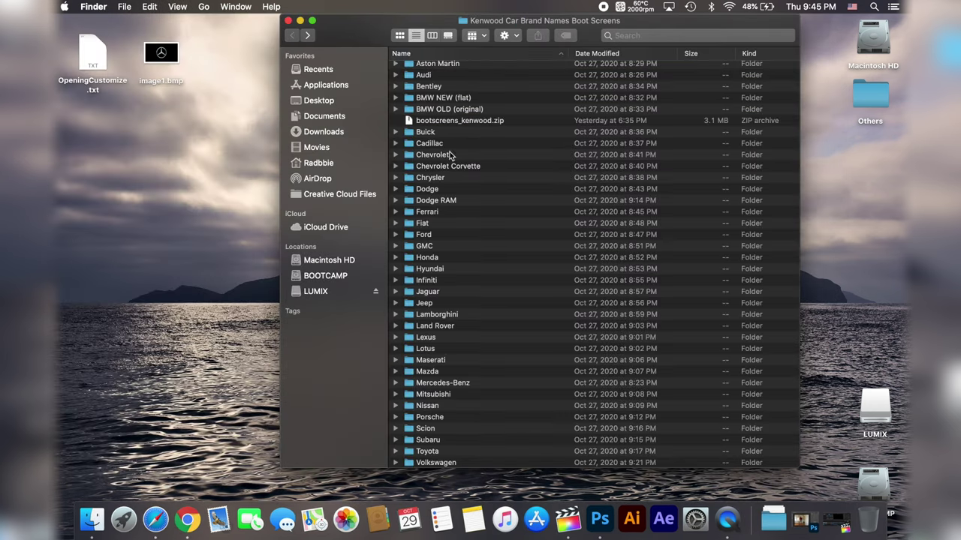
left_click(449, 181)
Step: Preview the Jaguar folder's image1.bmp, then return to the brand folder list
double_click(468, 291)
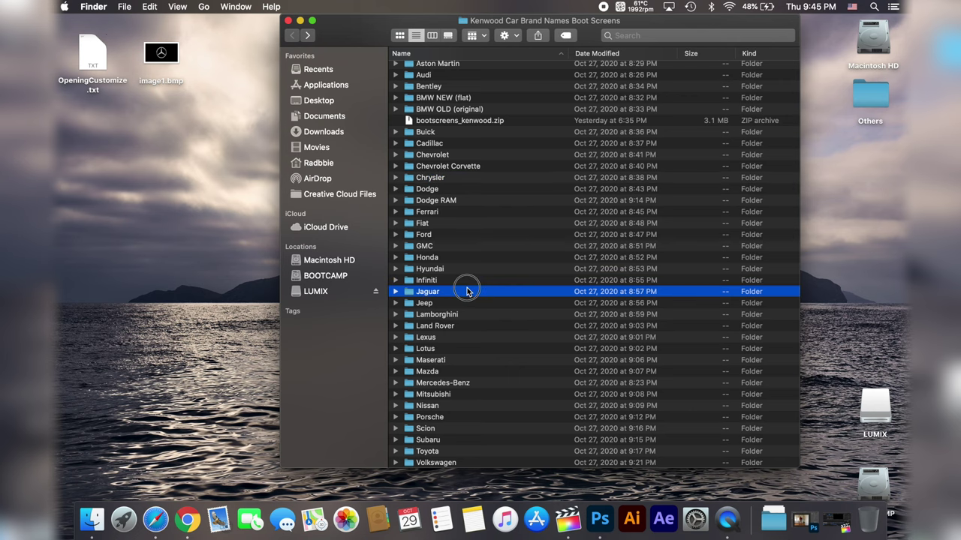
left_click(437, 68)
double_click(436, 68)
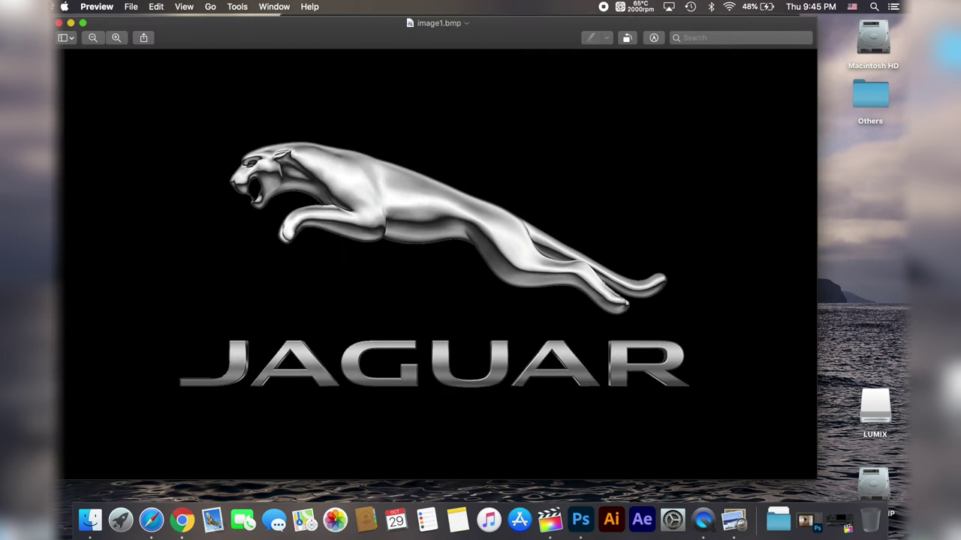
left_click(60, 24)
left_click(292, 36)
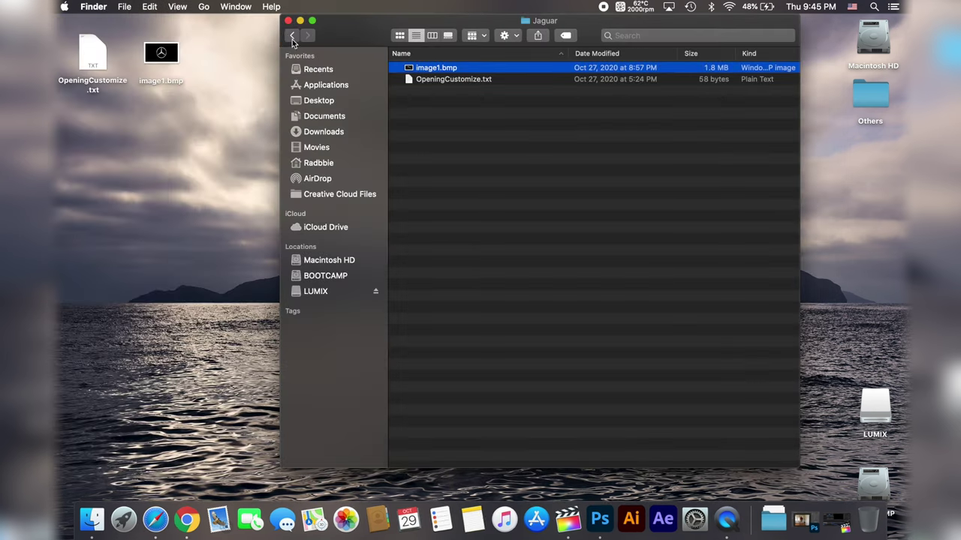
left_click(291, 36)
Step: Preview the Audi boot image, close it and return to the brand folders
double_click(440, 75)
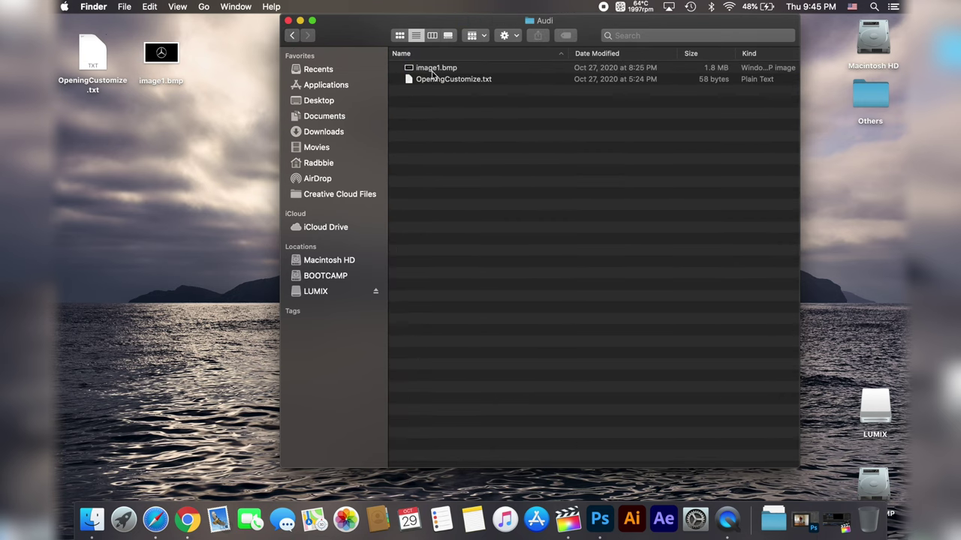
double_click(436, 68)
left_click(60, 23)
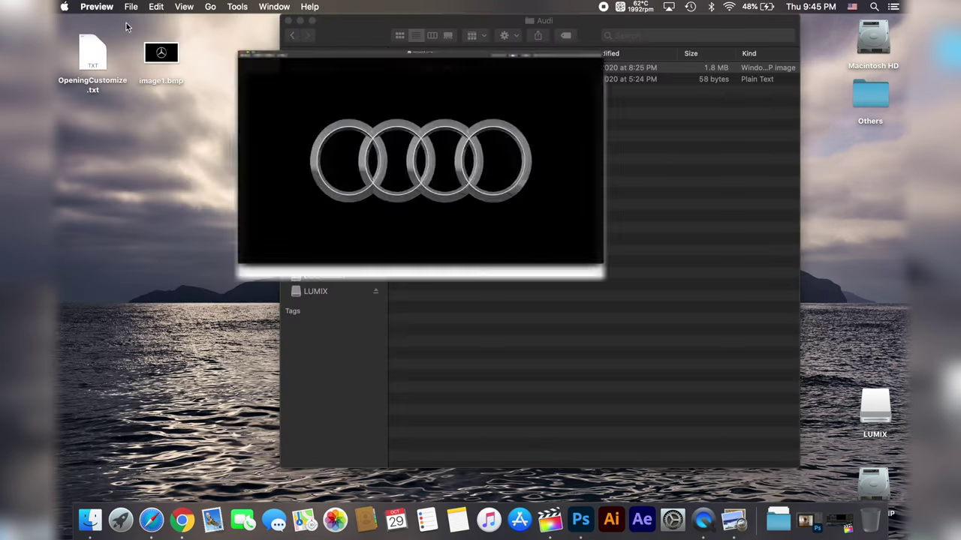
left_click(289, 36)
left_click(290, 35)
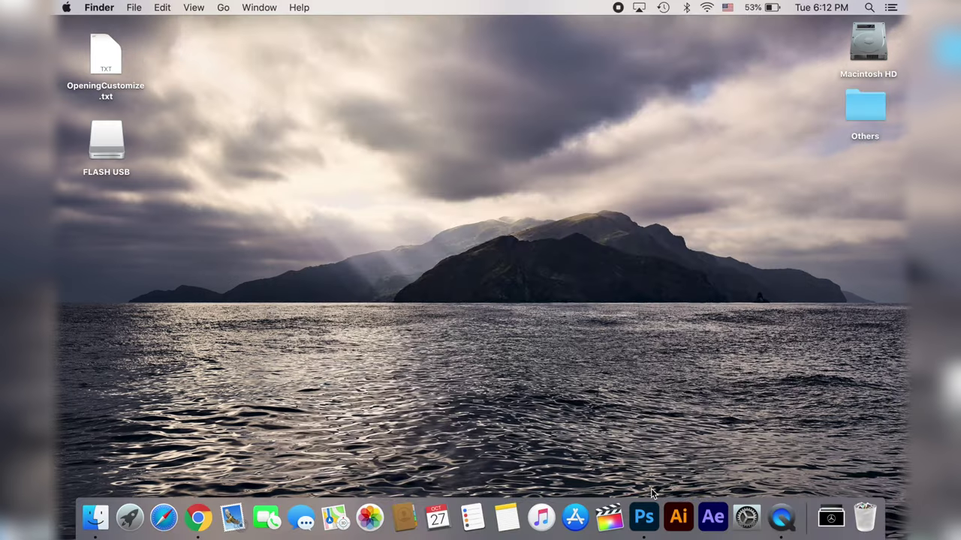
Step: Start a new Photoshop document, entering width 1377 and correcting the height toward 720 pixels
left_click(644, 514)
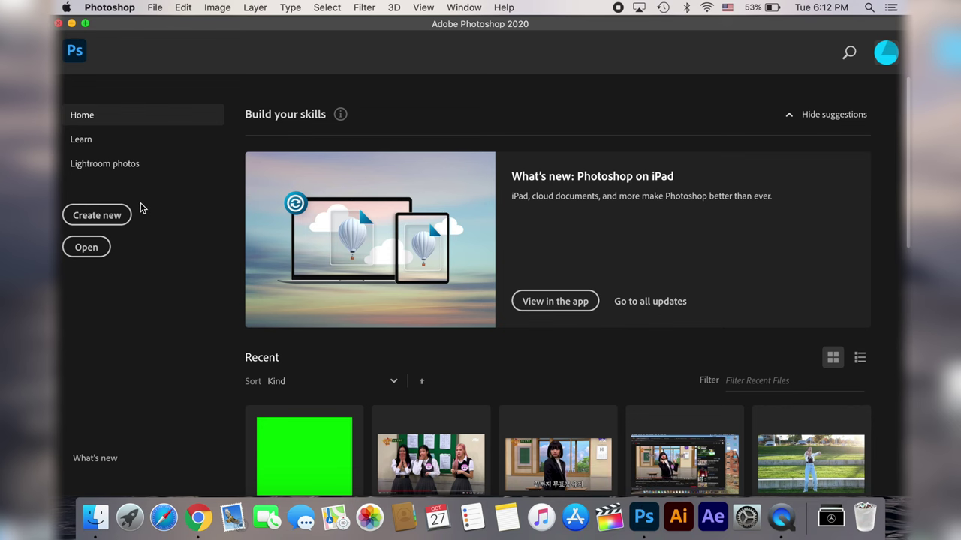
left_click(124, 214)
left_click(453, 200)
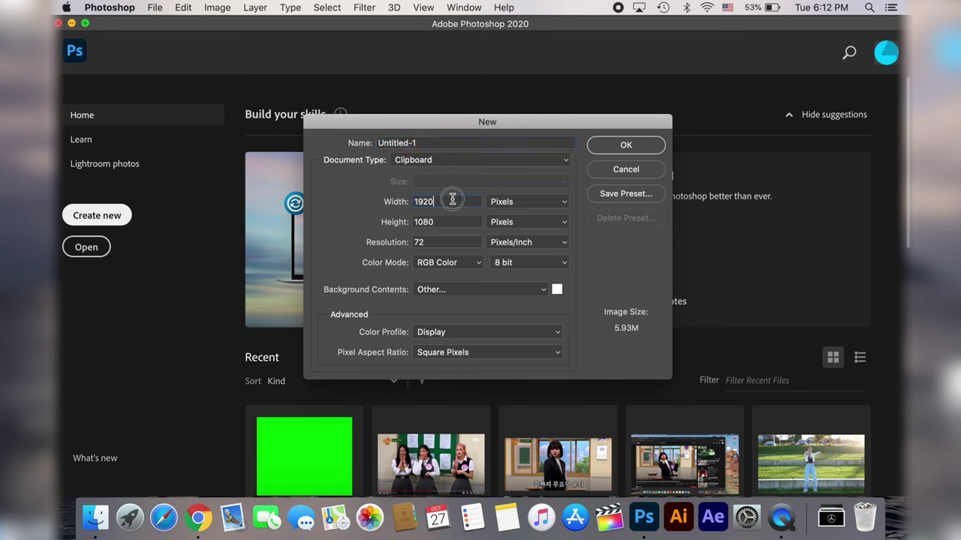
double_click(453, 200)
type("1")
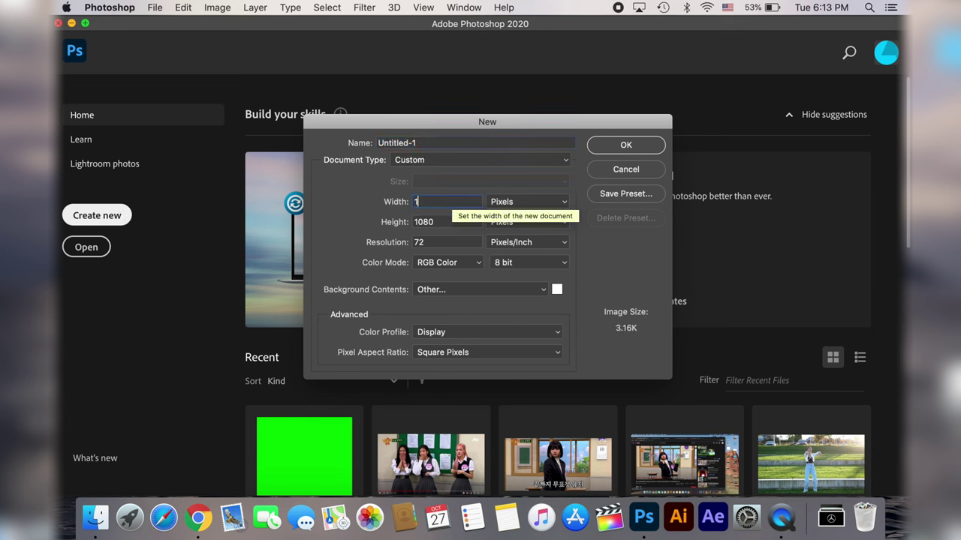
type("377")
double_click(440, 222)
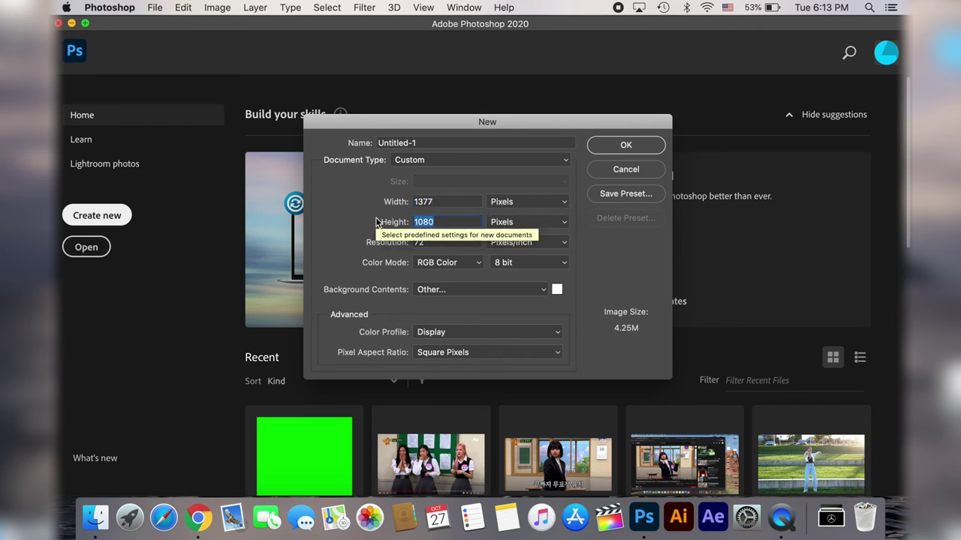
type("729")
key("BackSpace")
Step: Create the 1377 × 720 document and fill its canvas black with the Paint Bucket
type("0")
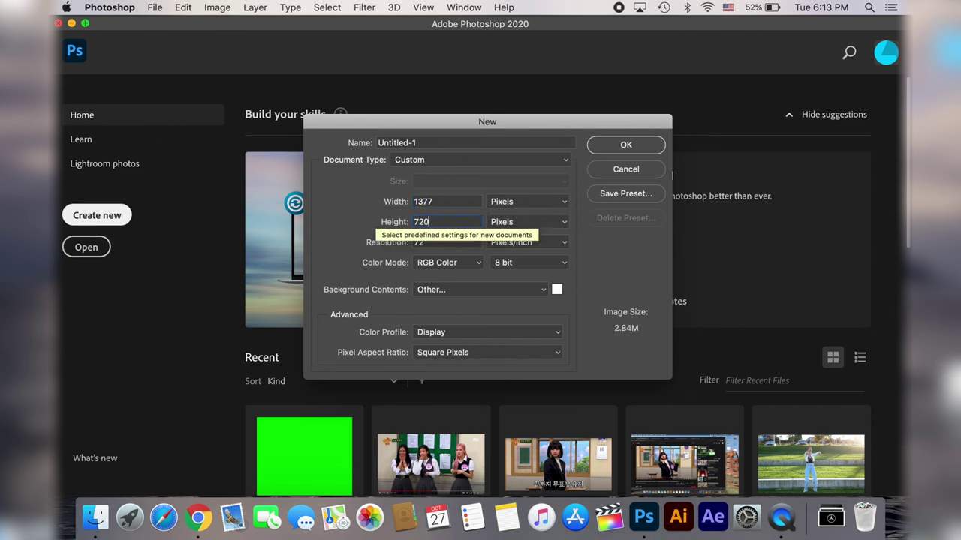
left_click(627, 146)
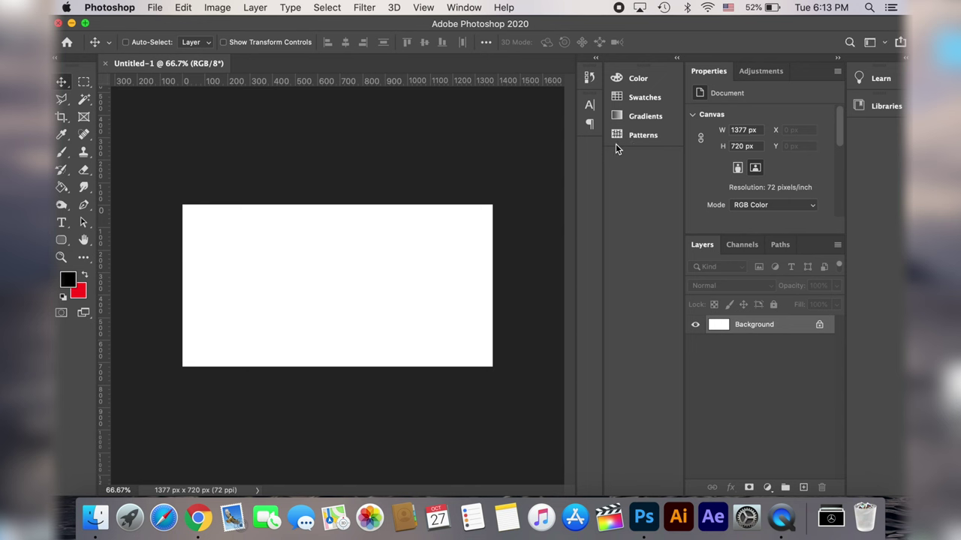
left_click(62, 187)
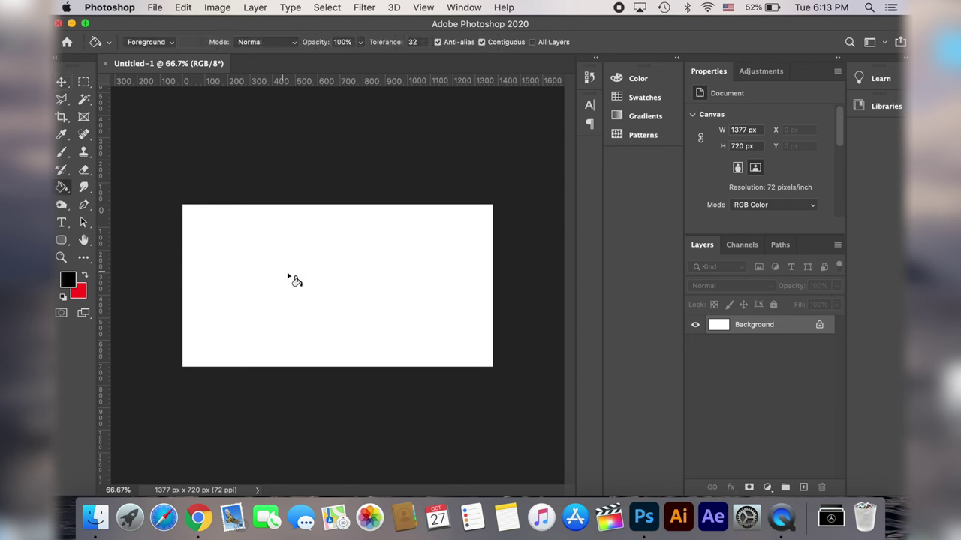
left_click(335, 297)
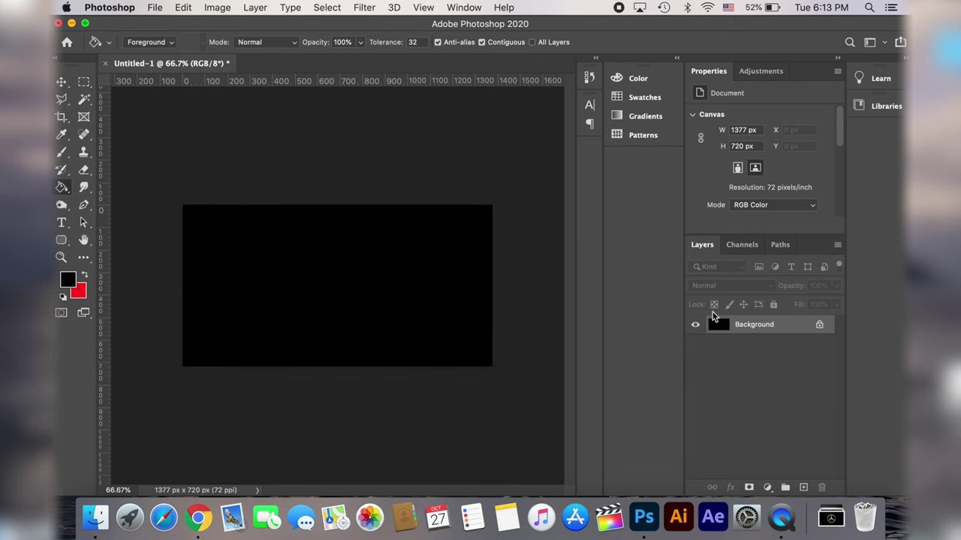
Step: Place mercedes wallpaper.jpg from Downloads onto the black canvas and commit it
left_click(830, 522)
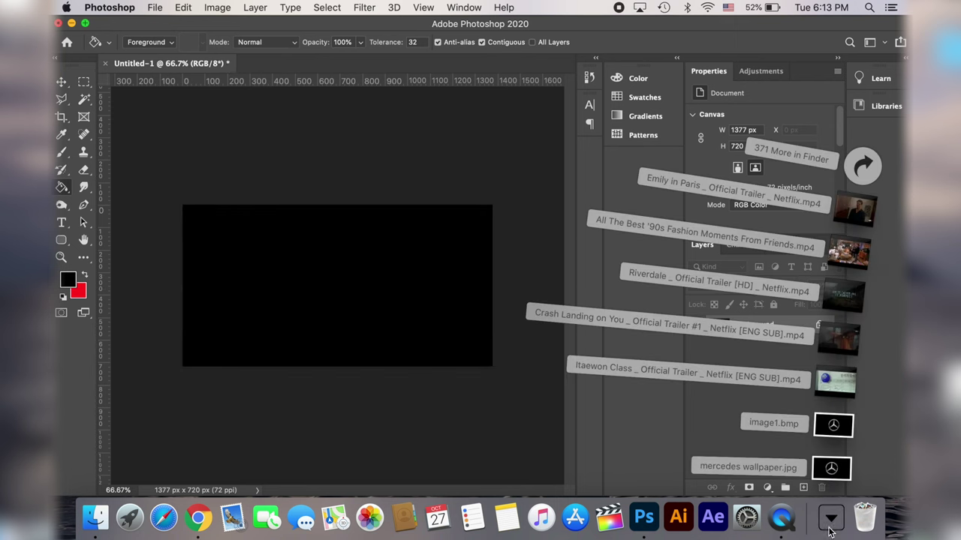
left_click_drag(836, 469, 339, 301)
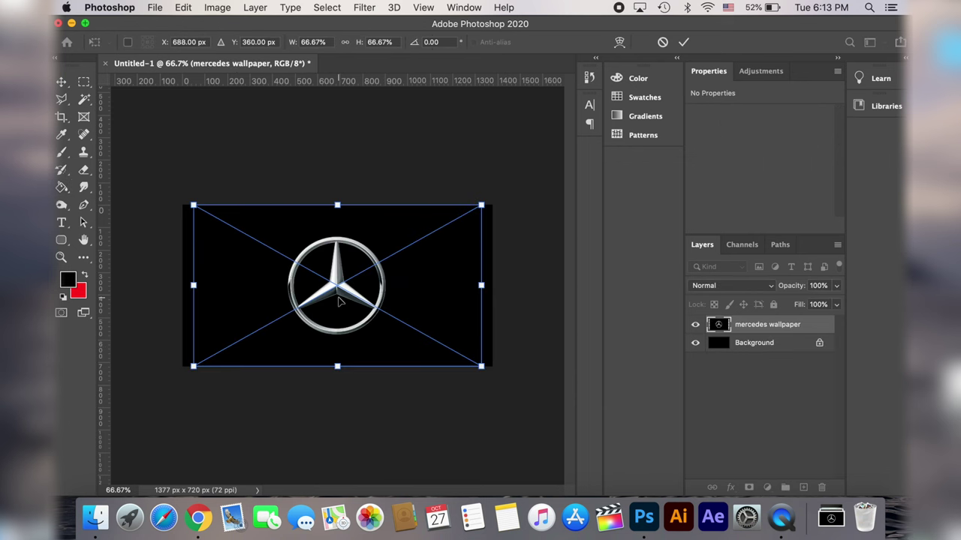
left_click(62, 82)
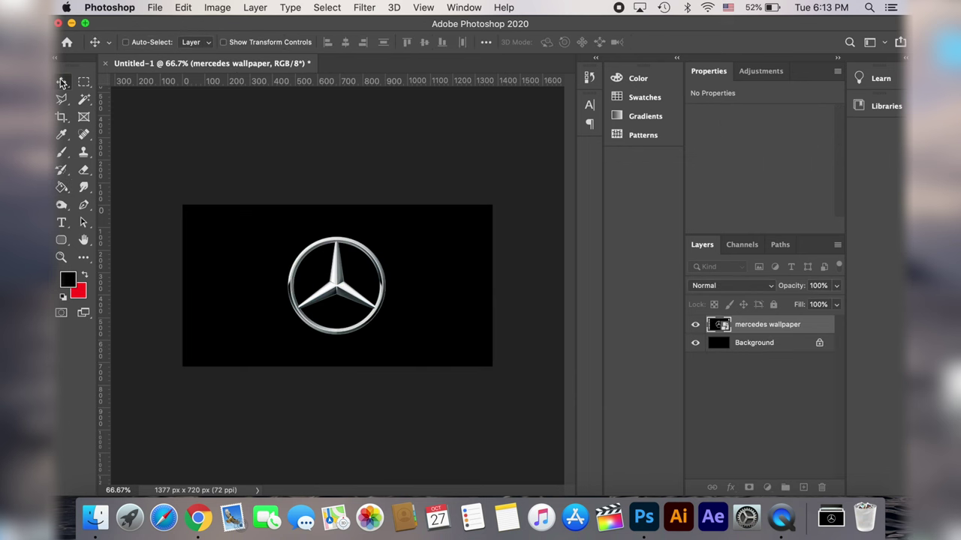
left_click_drag(376, 303, 373, 303)
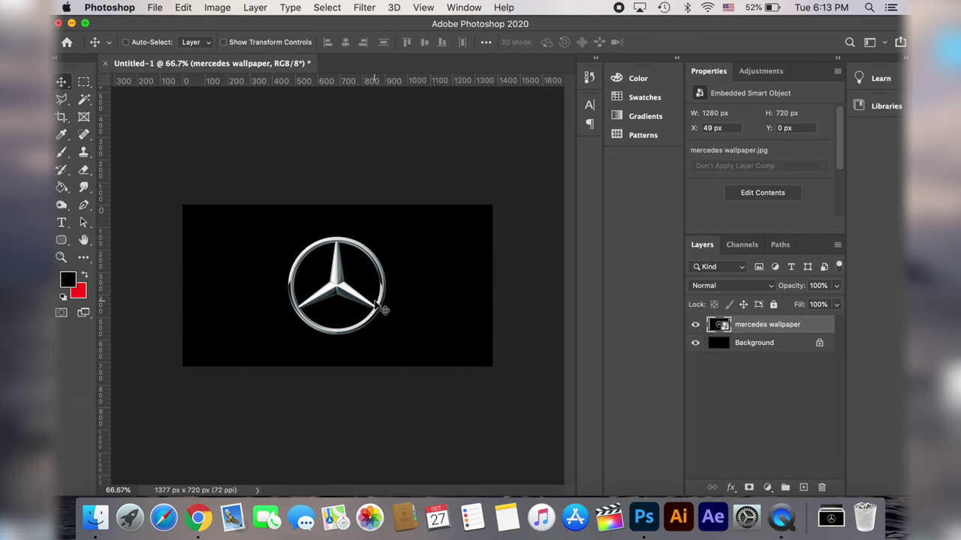
Step: Set Image Size width to 1280 with linked proportions, giving a 1280 × 720 image
left_click(214, 7)
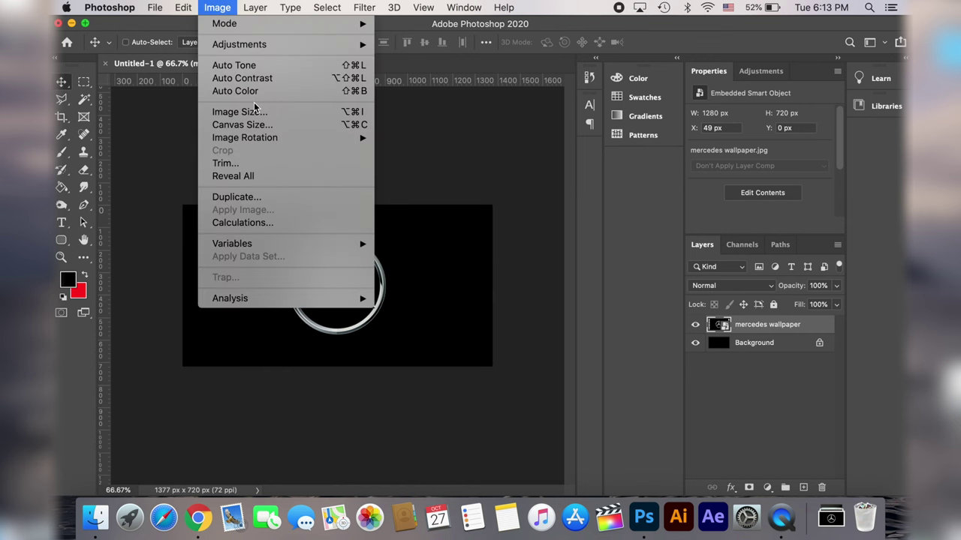
left_click(282, 117)
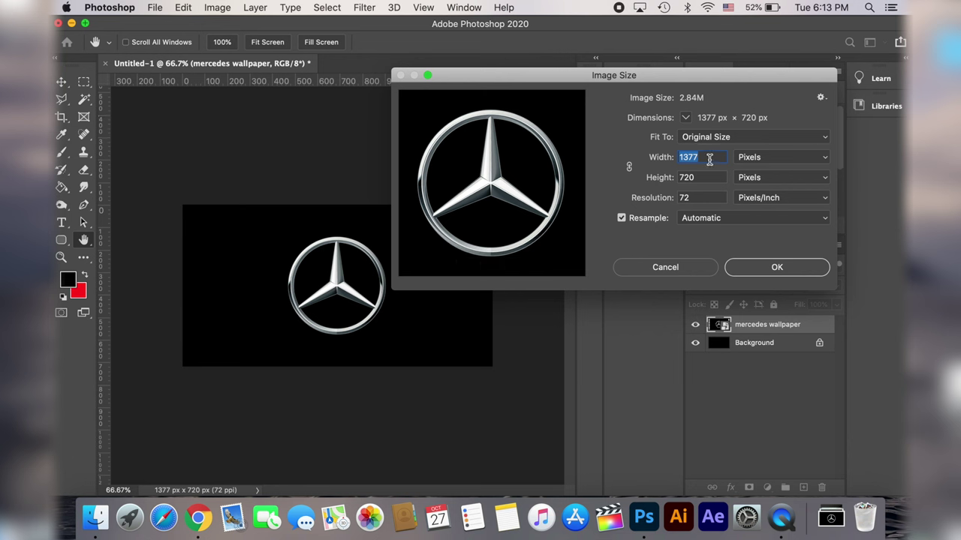
type("1280")
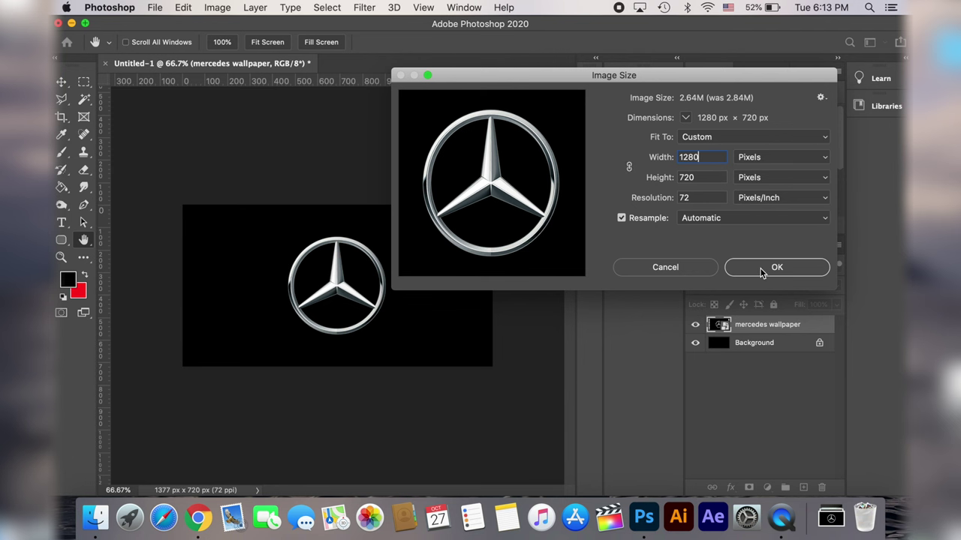
left_click(760, 272)
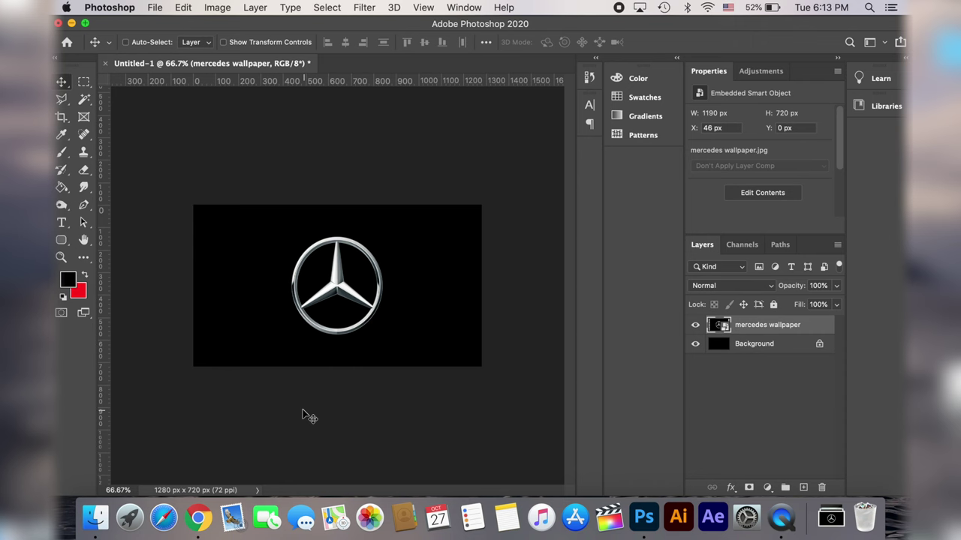
Step: Save the image as image1.bmp in BMP format with 16-bit R5 G6 B5 encoding
left_click(156, 9)
left_click(204, 160)
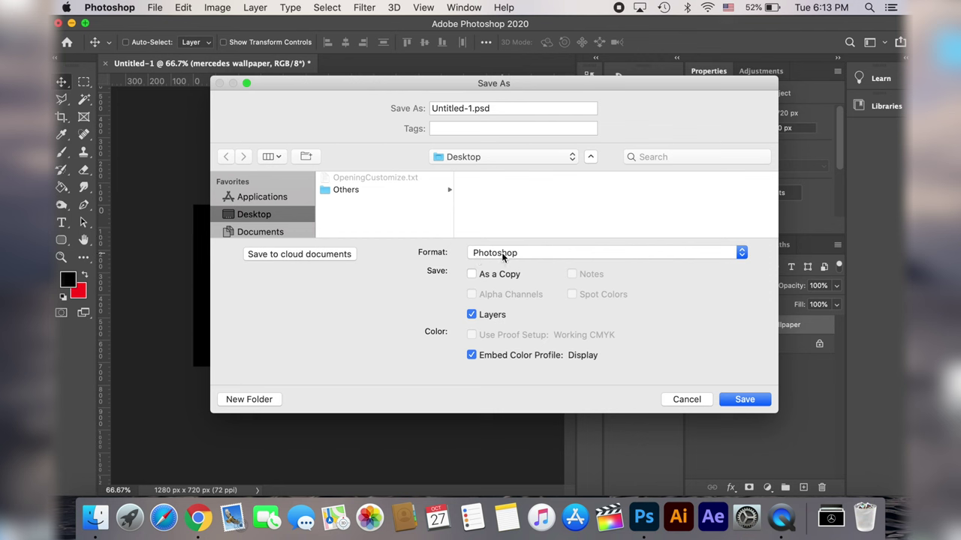
left_click(461, 108)
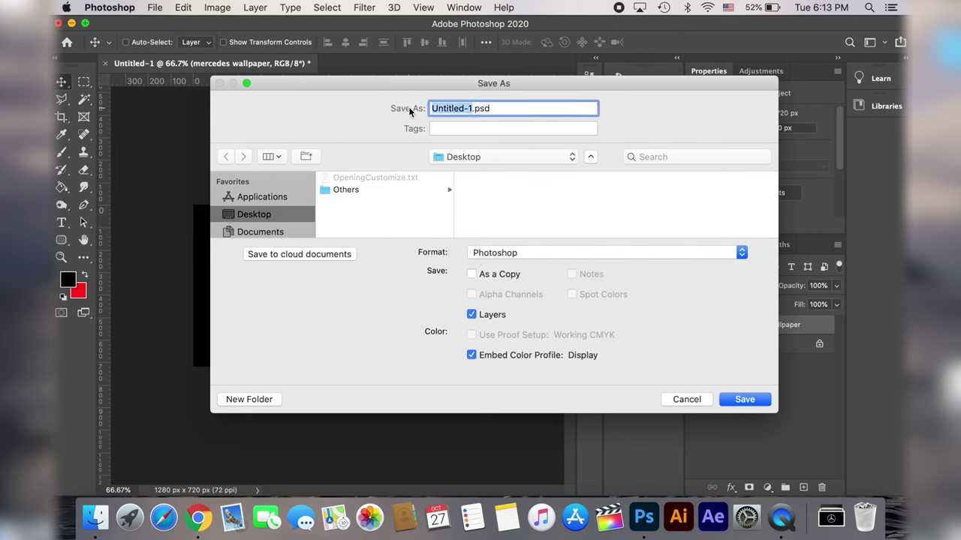
type("image")
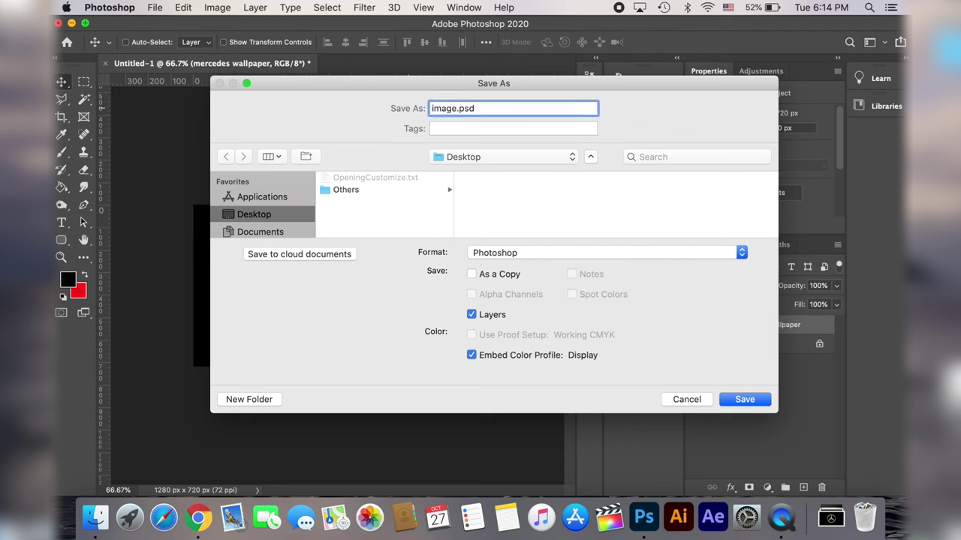
type("1")
left_click(523, 255)
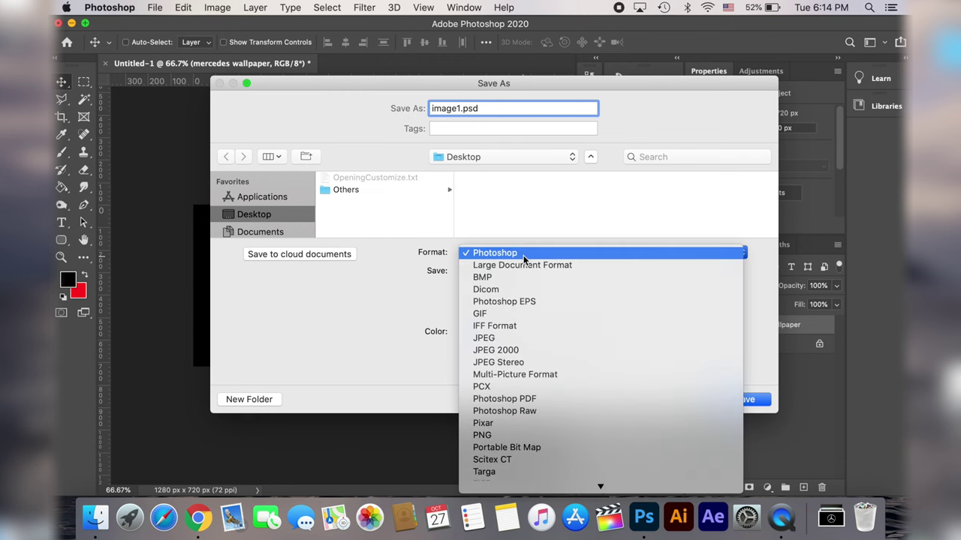
left_click(518, 277)
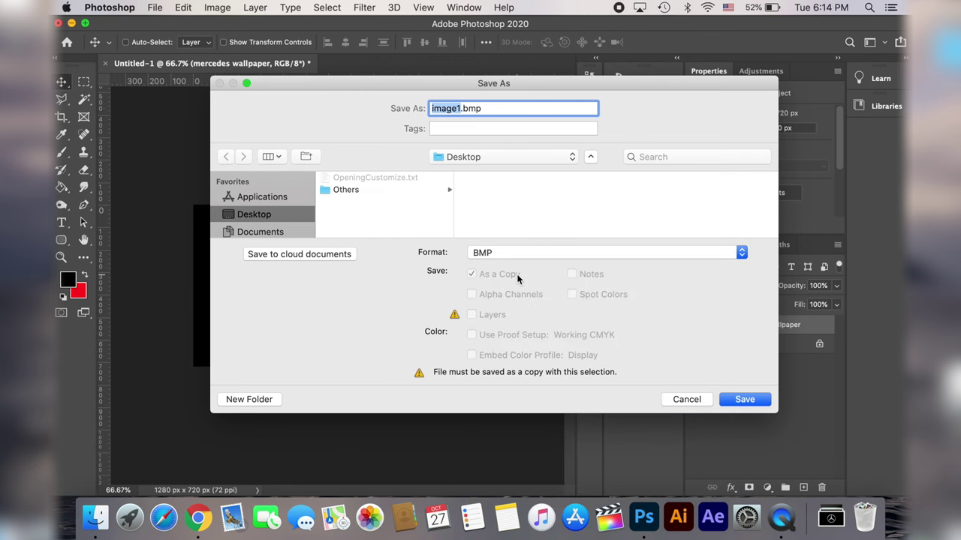
left_click(738, 399)
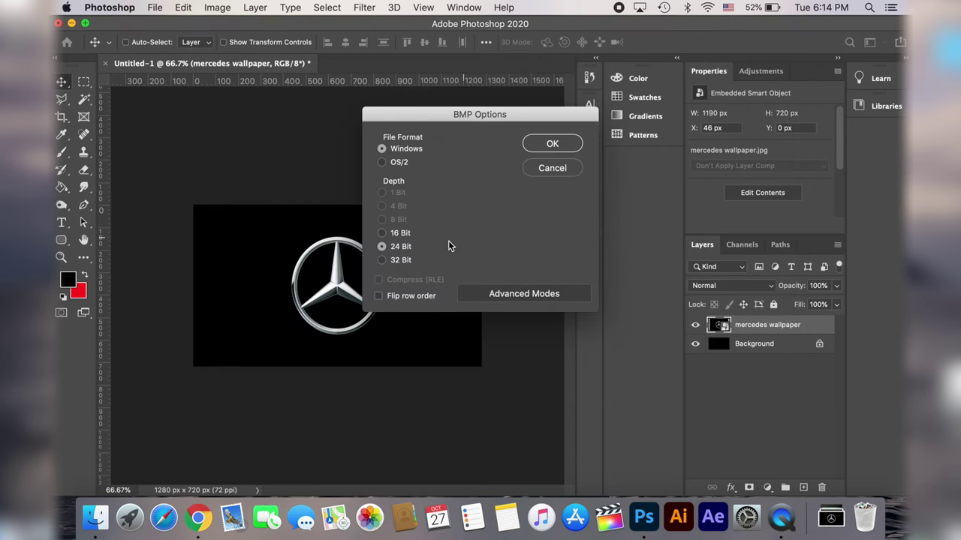
left_click(505, 297)
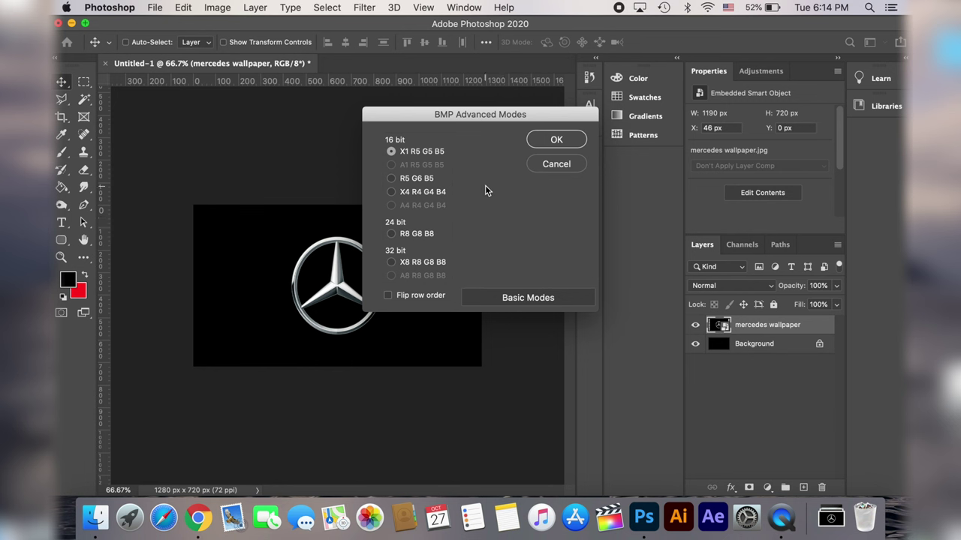
left_click(418, 180)
left_click(557, 140)
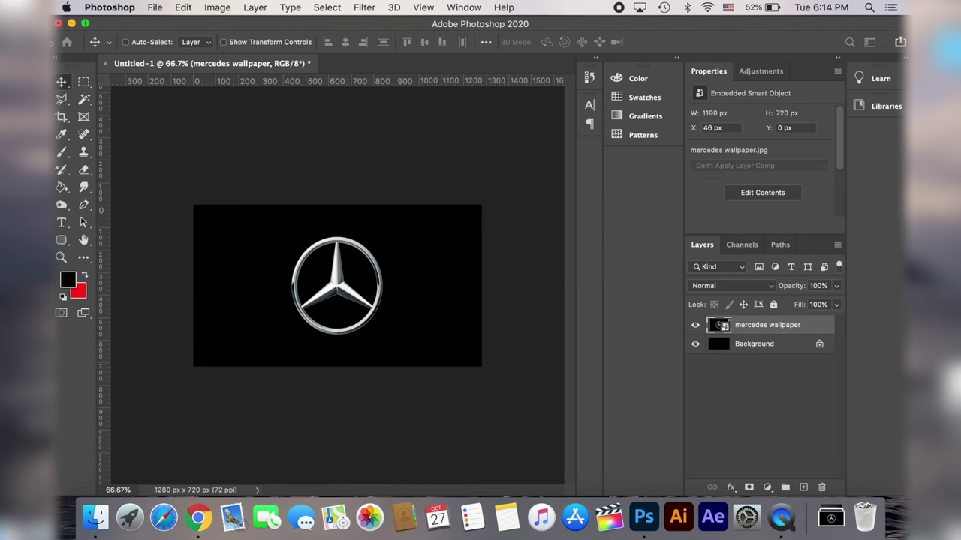
Step: Minimize Photoshop, view image1.bmp in Preview, then close and quit Preview
left_click(71, 23)
double_click(185, 66)
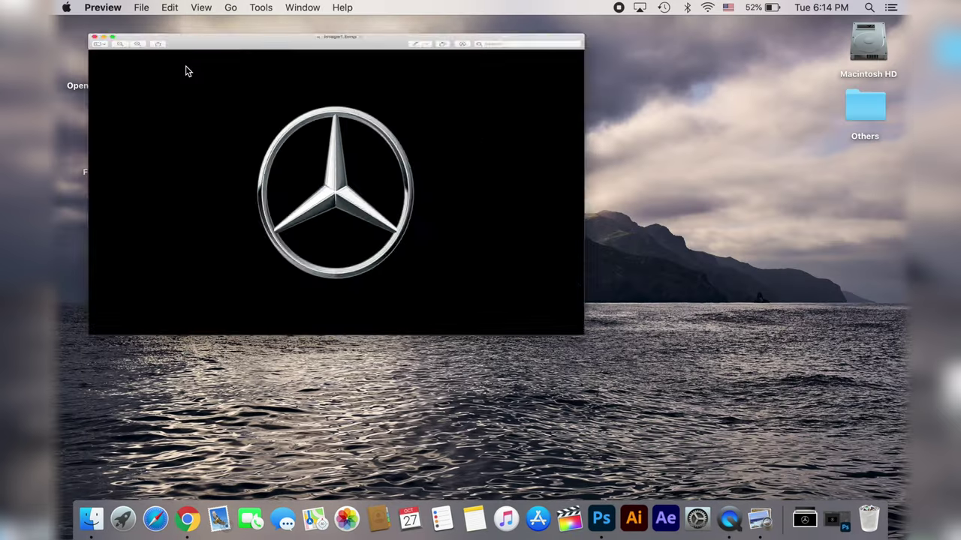
left_click(67, 23)
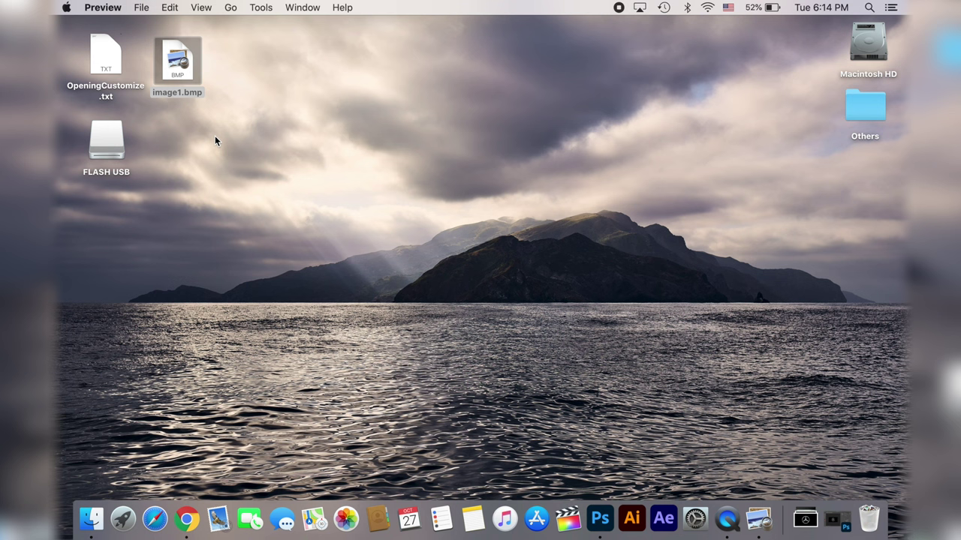
key("super+q")
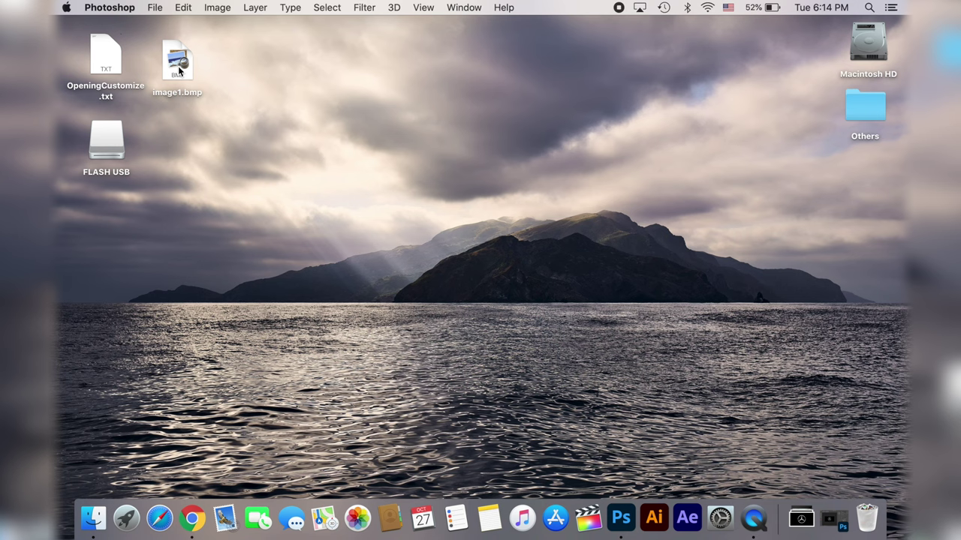
Step: Open FLASH USB and drag image1.bmp and OpeningCustomize.txt from the Ferrari folder into it
double_click(108, 140)
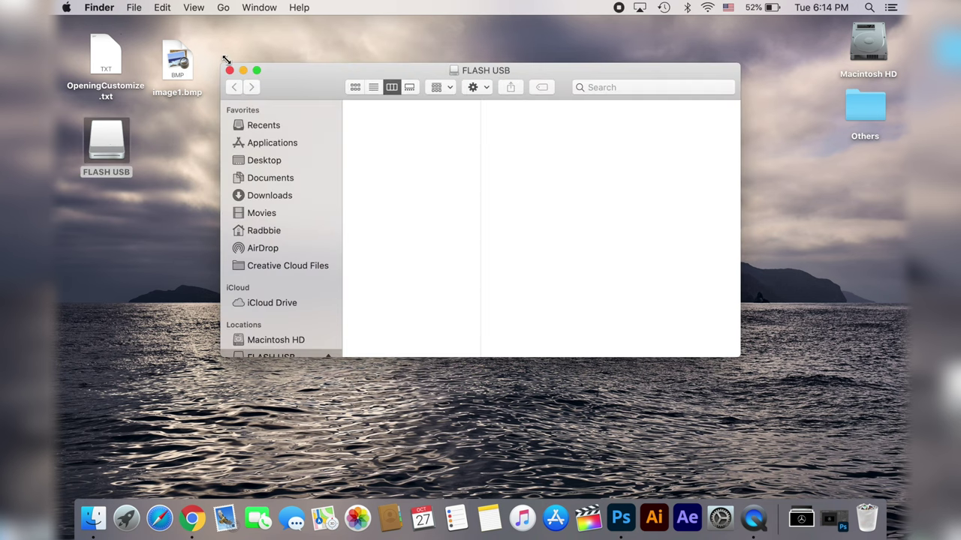
left_click_drag(208, 50, 406, 167)
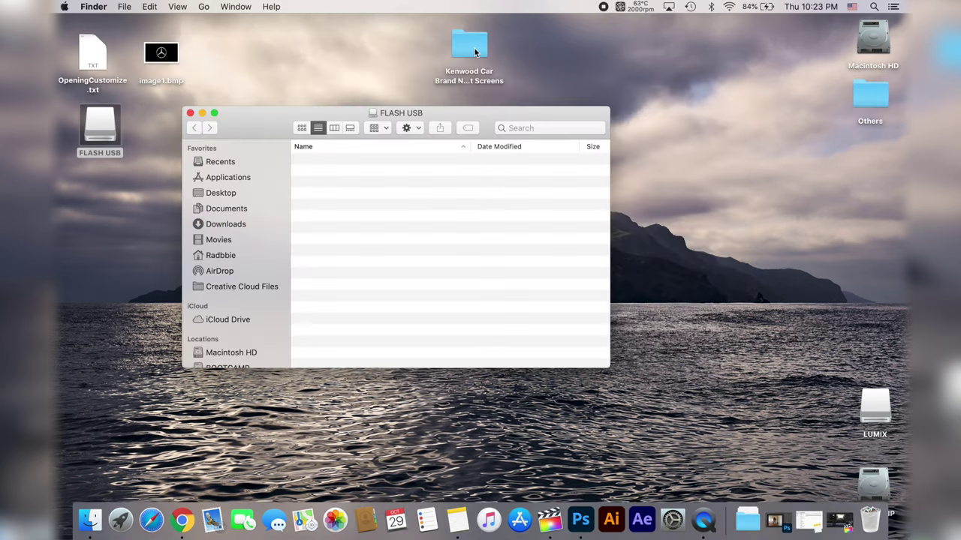
double_click(475, 52)
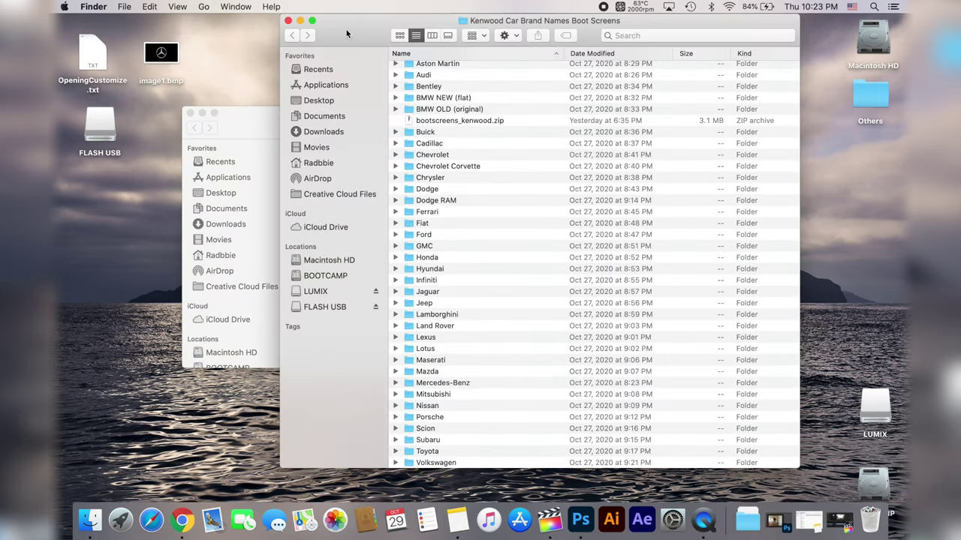
left_click_drag(467, 43, 565, 40)
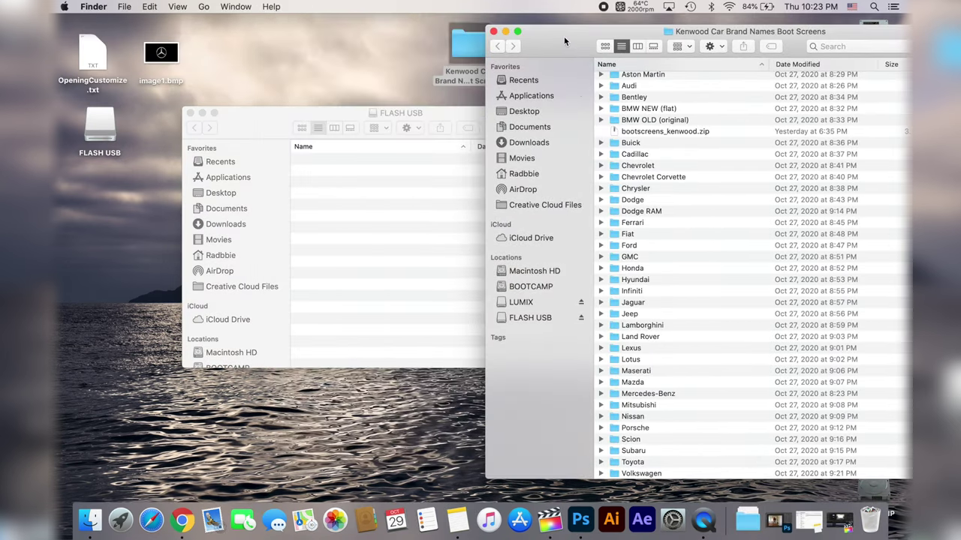
double_click(638, 222)
left_click_drag(671, 193, 373, 219)
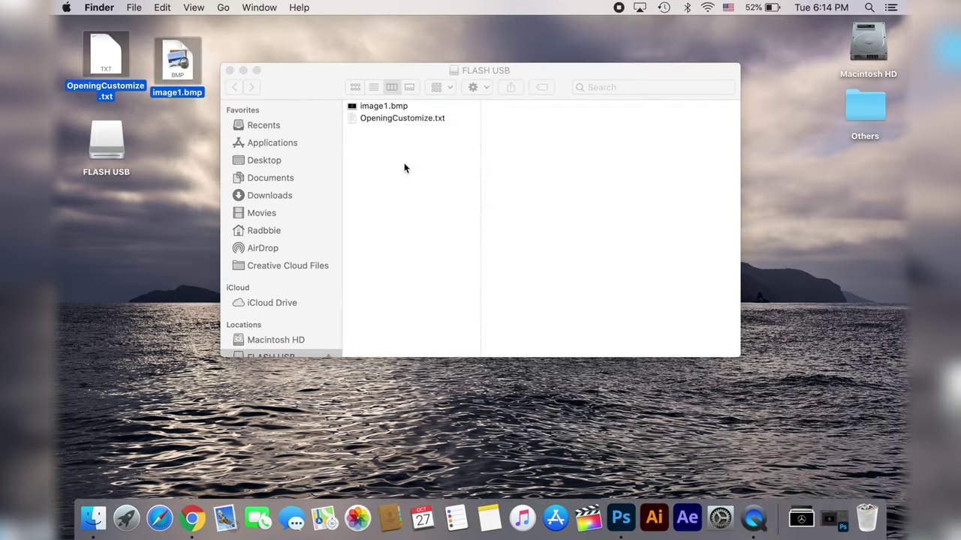
left_click(403, 157)
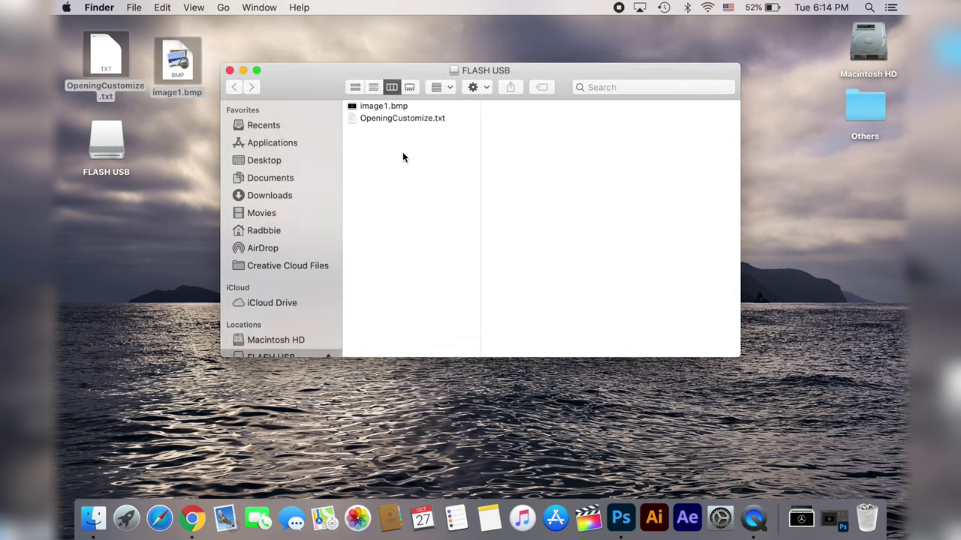
Step: Open OpeningCustomize.txt in TextEdit and check that its FILE line names image1.bmp
left_click(394, 118)
double_click(394, 118)
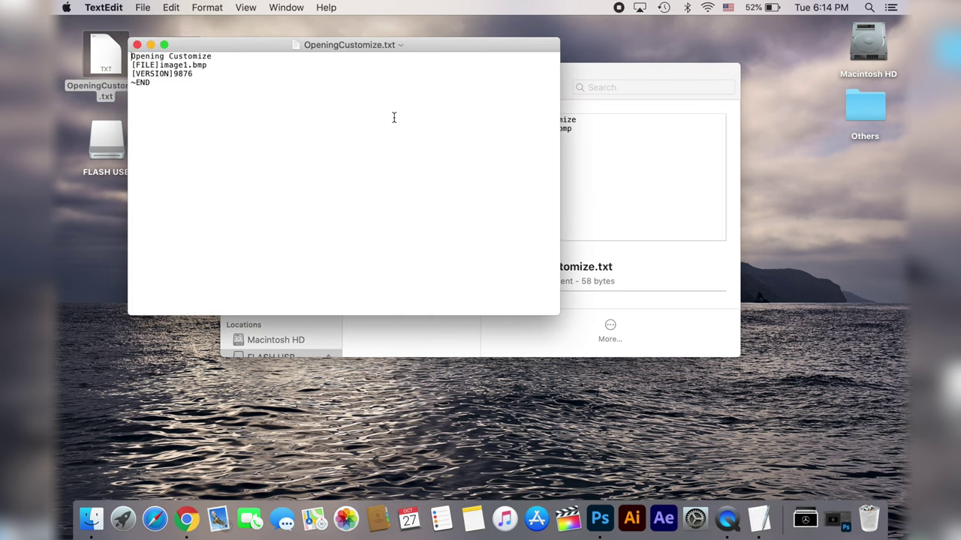
left_click_drag(270, 42, 474, 140)
left_click_drag(413, 157, 370, 150)
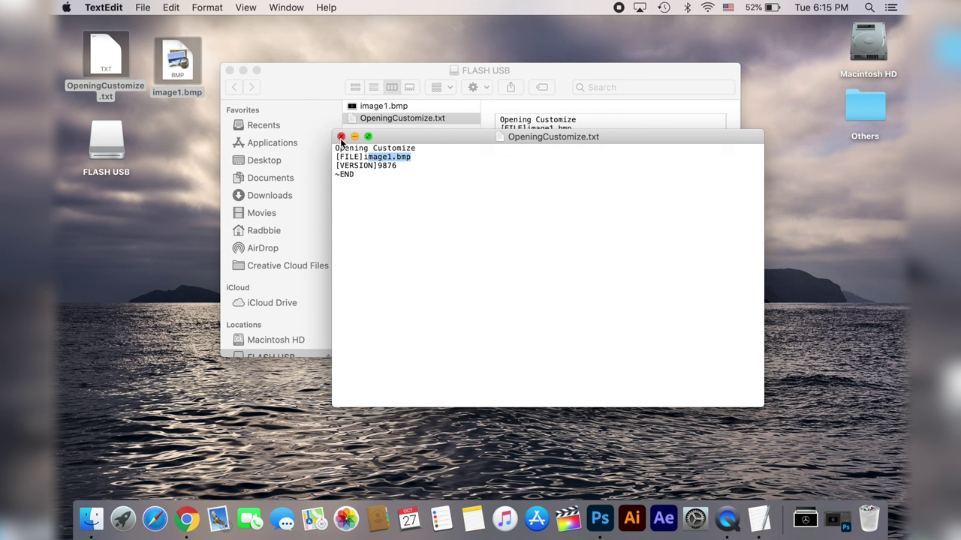
Step: Change the [VERSION] value to 0000 and close the file, keeping the edits
left_click(418, 181)
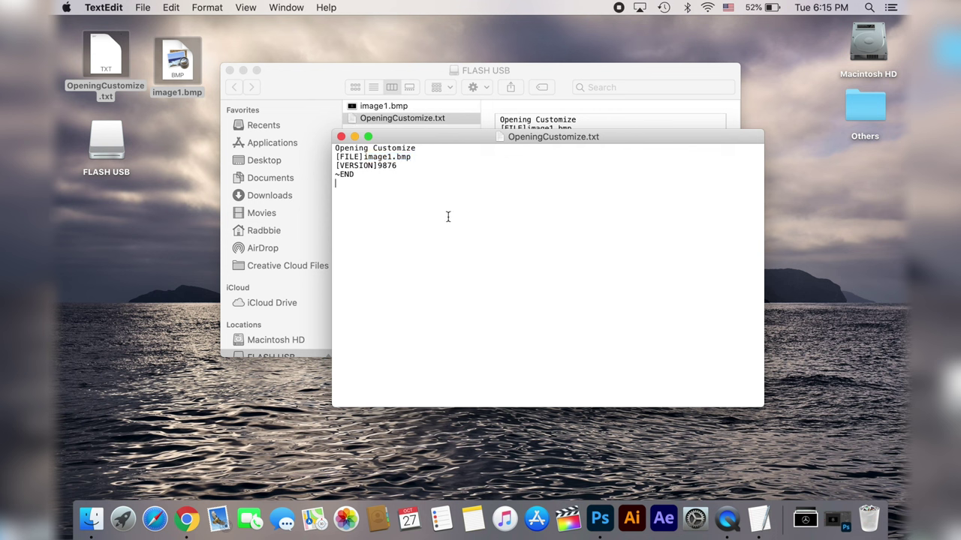
left_click_drag(407, 137, 343, 173)
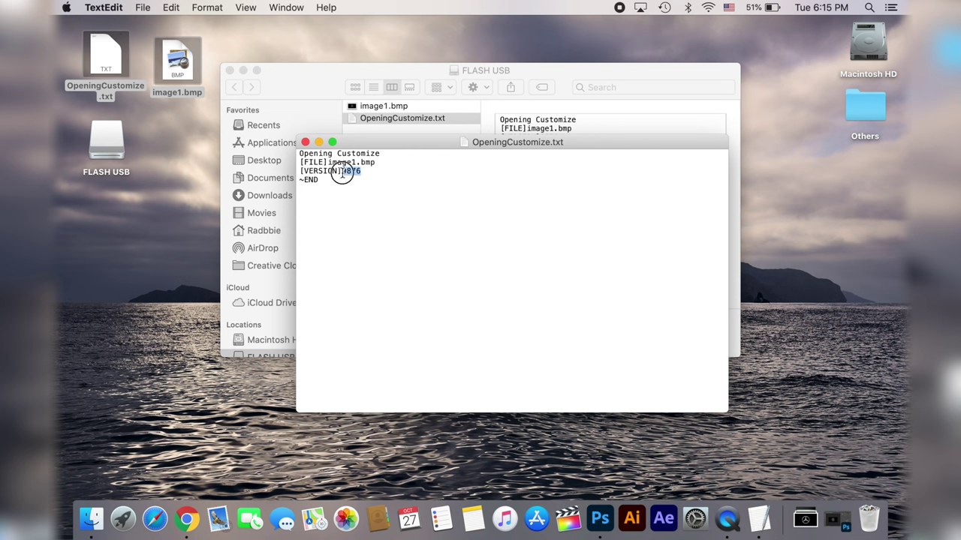
type("000")
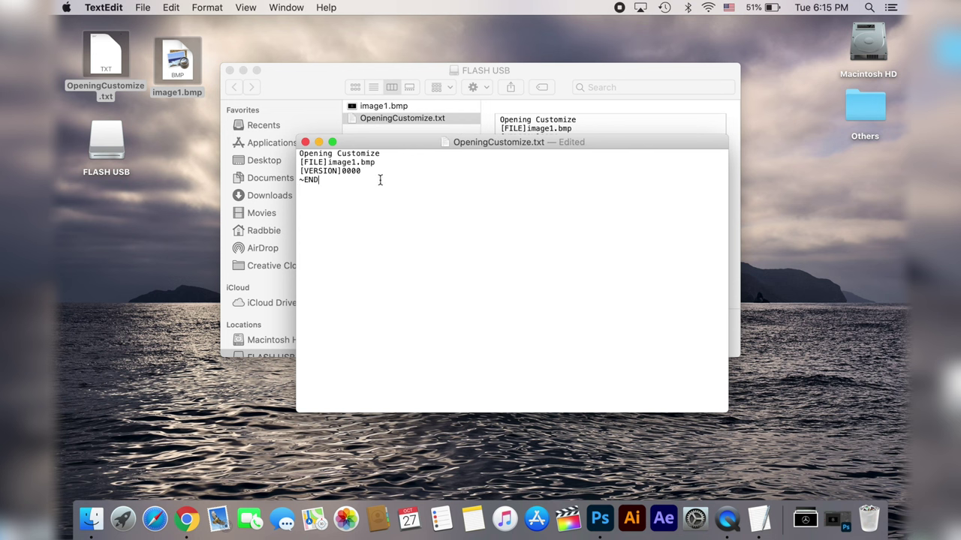
left_click(305, 143)
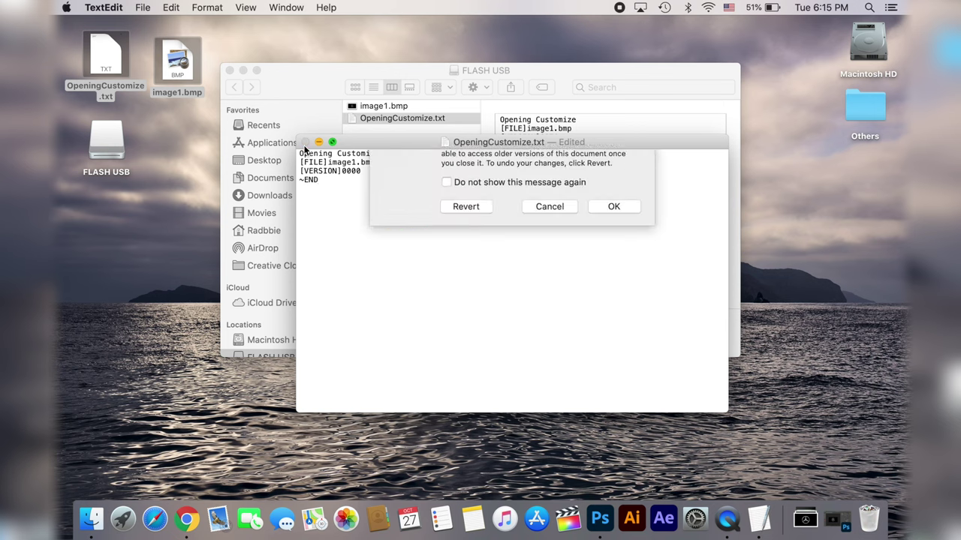
left_click(560, 265)
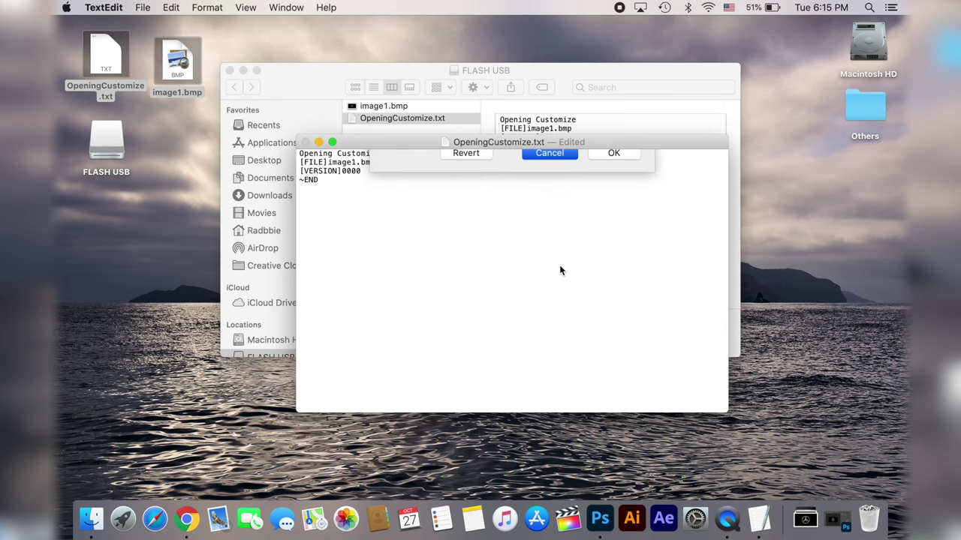
left_click(305, 142)
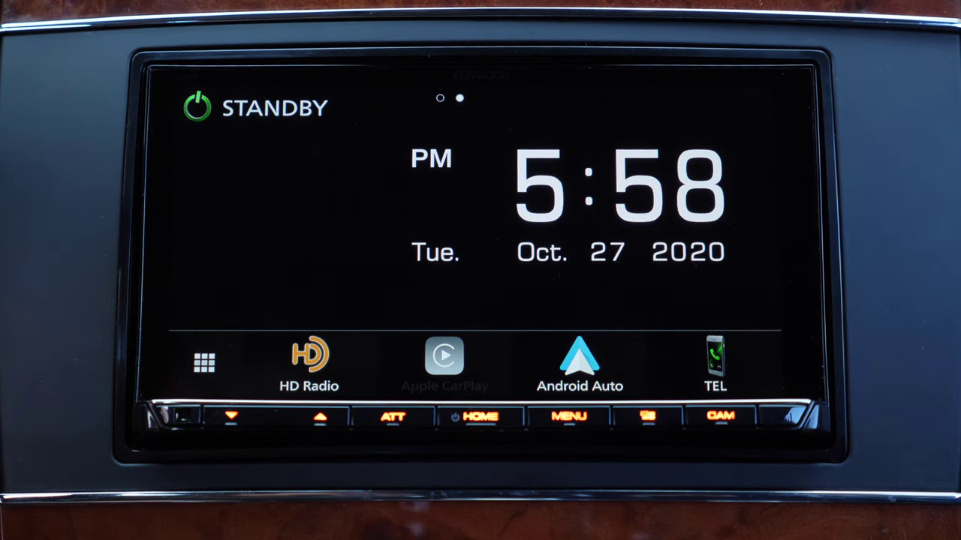
Step: Put the head unit in STANDBY and run Opening Customize from the USB drive until it reports OK
left_click(204, 363)
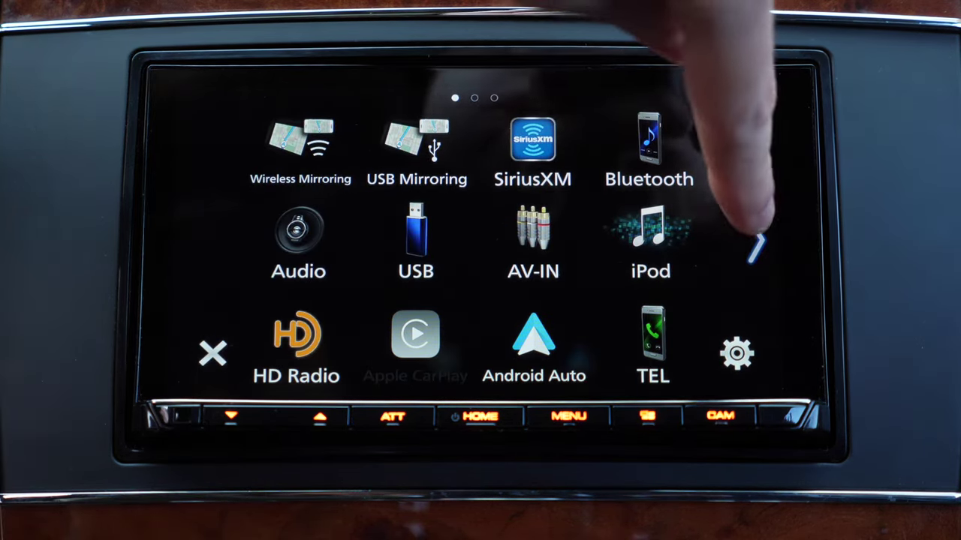
left_click(755, 240)
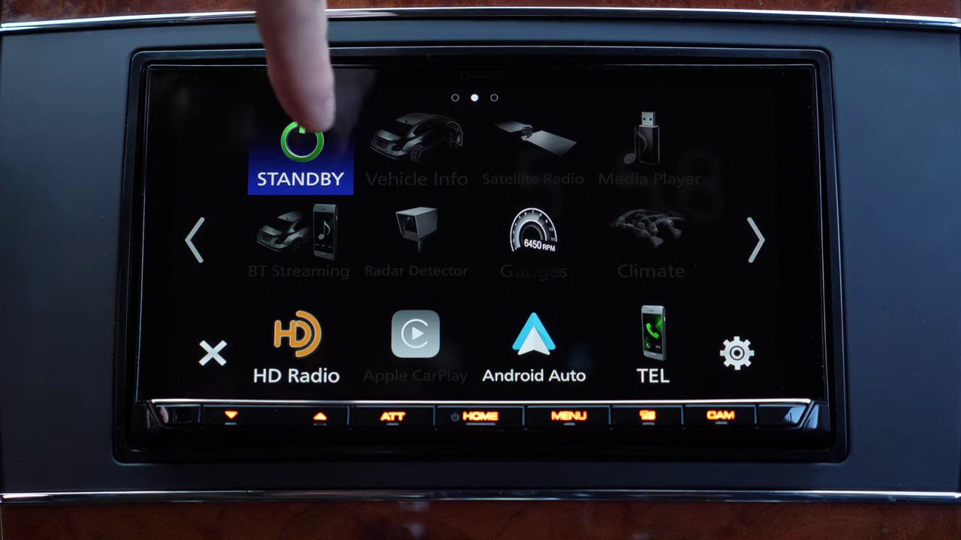
left_click(302, 150)
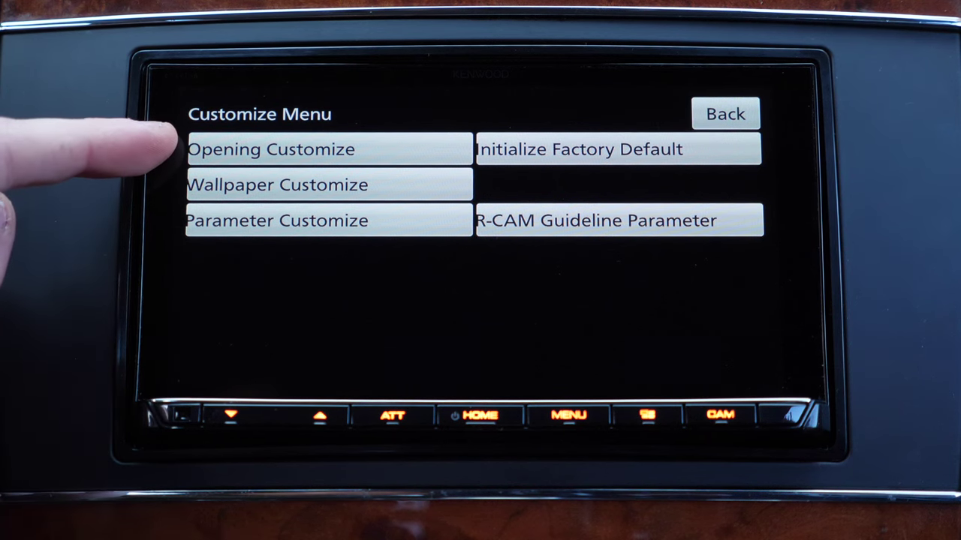
left_click(191, 149)
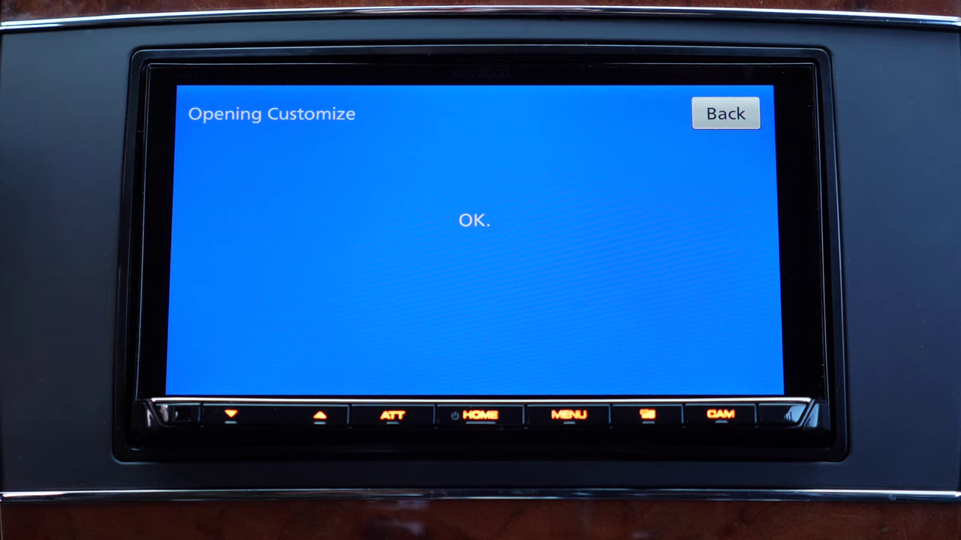
left_click(726, 114)
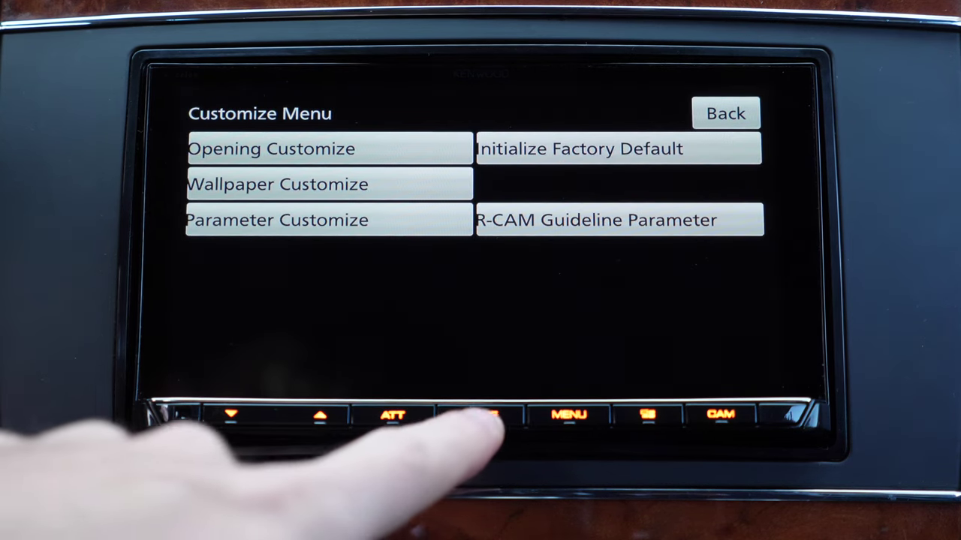
Step: Press HOME to leave the Customize Menu for the standby home screen
left_click(480, 415)
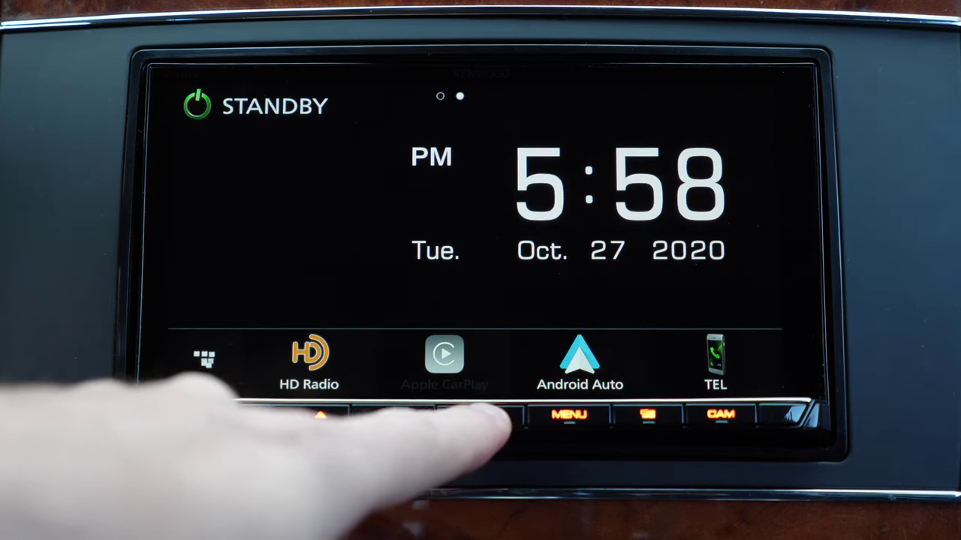